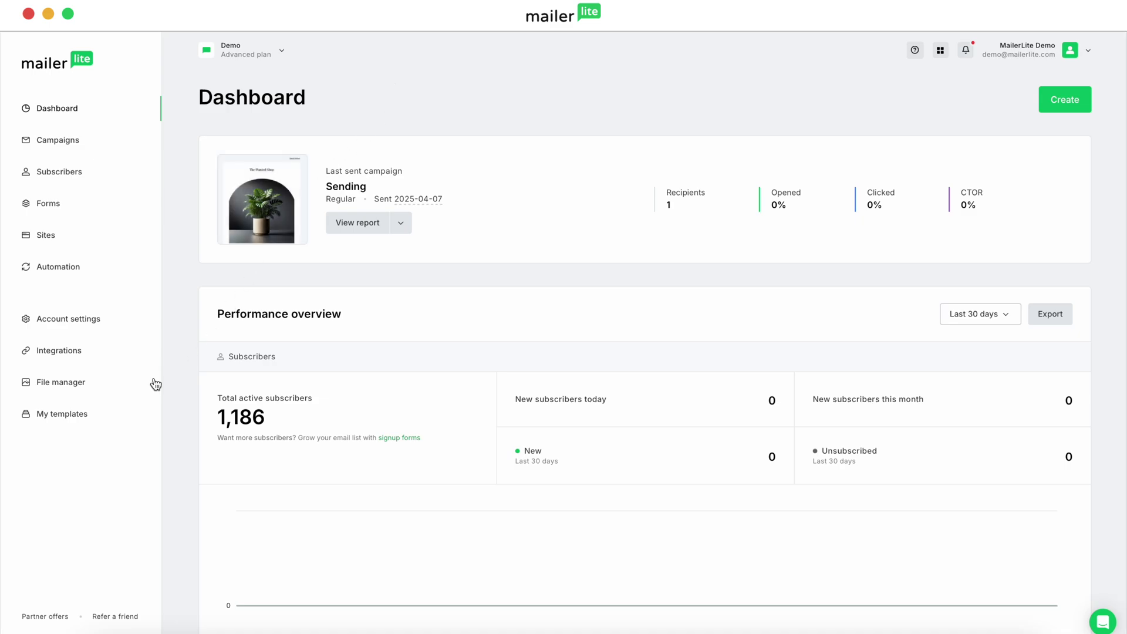
Create a new campaign template named 'Fitness campaign template' from My templates
{"action": "left_click", "coordinate": [65, 419]}
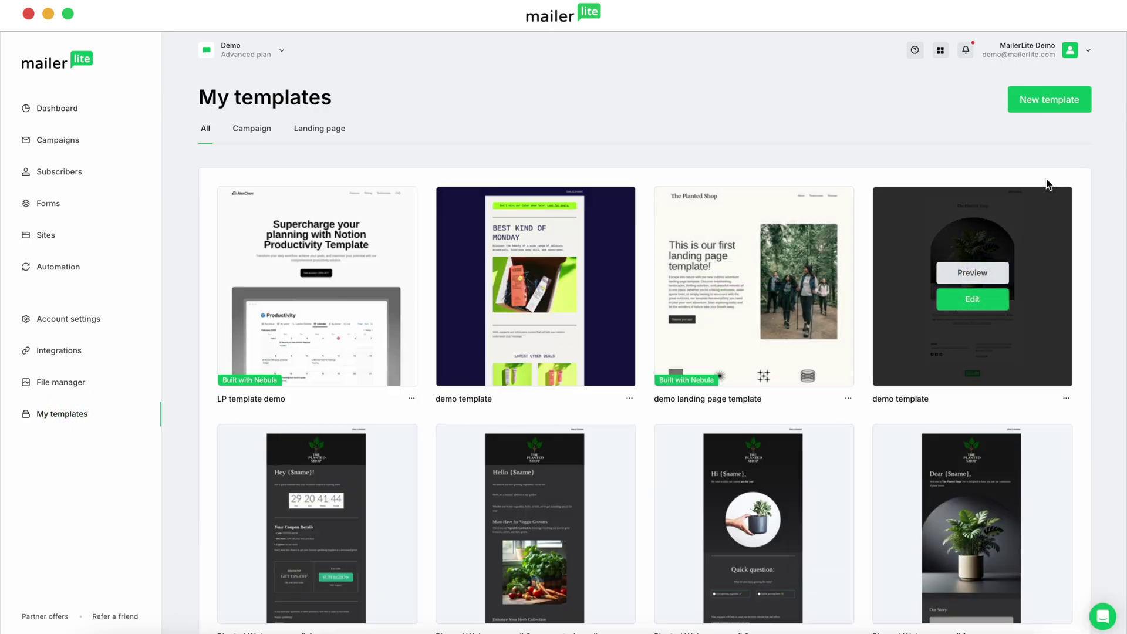
{"action": "left_click", "coordinate": [1046, 104]}
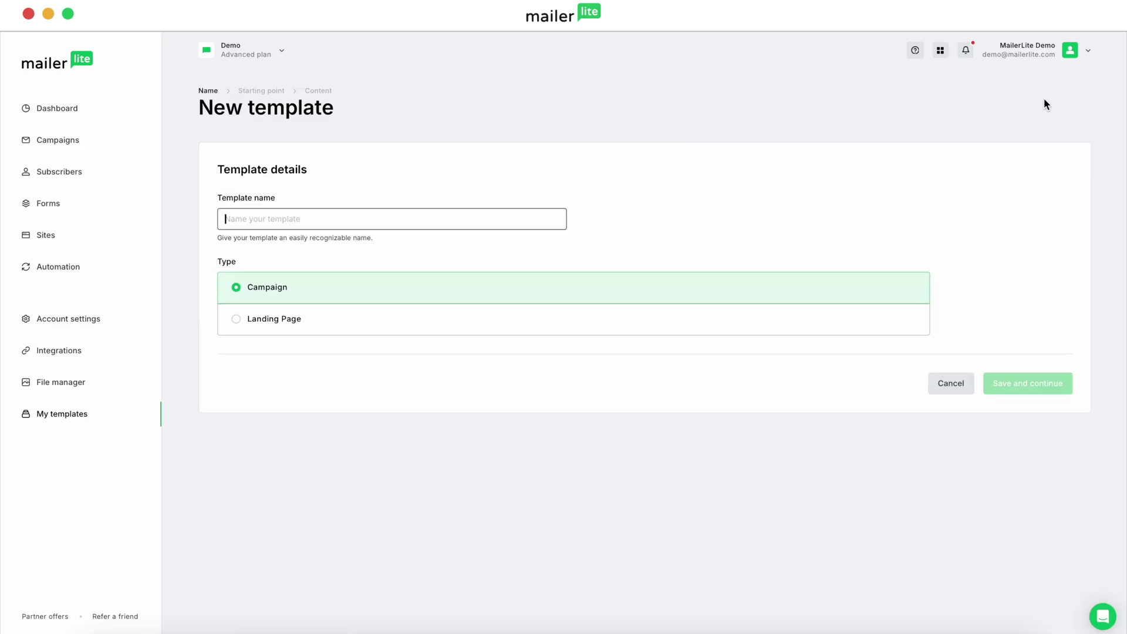
{"action": "type", "text": "Fitn"}
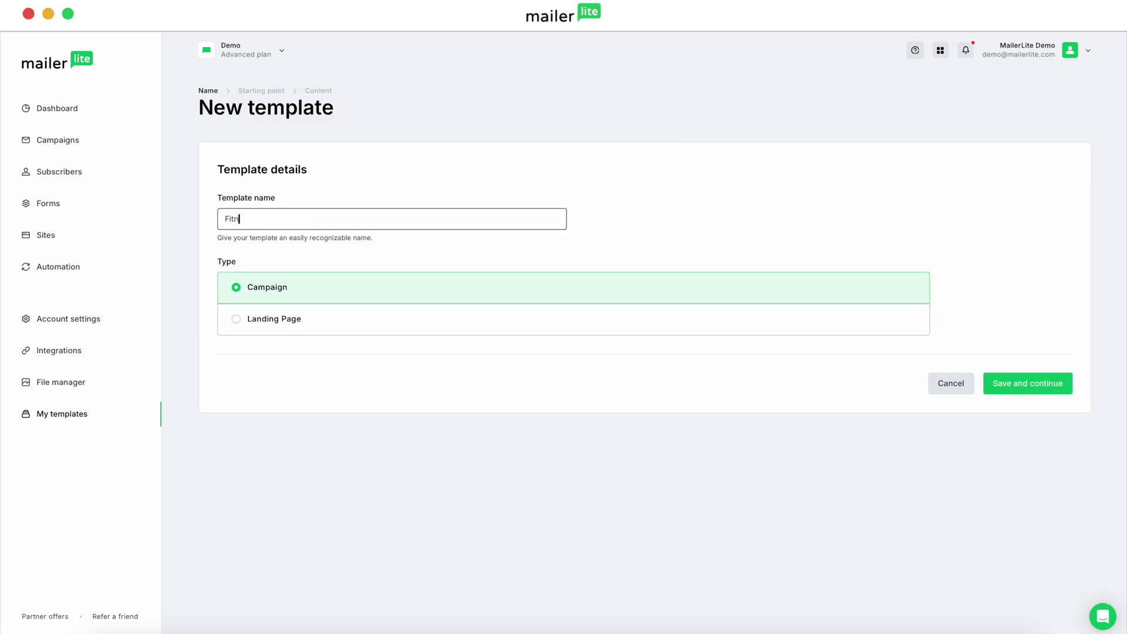
{"action": "type", "text": "ess campaign template"}
Save the template details and choose the Drag & Drop Editor over the gallery designs
{"action": "left_click", "coordinate": [1027, 389]}
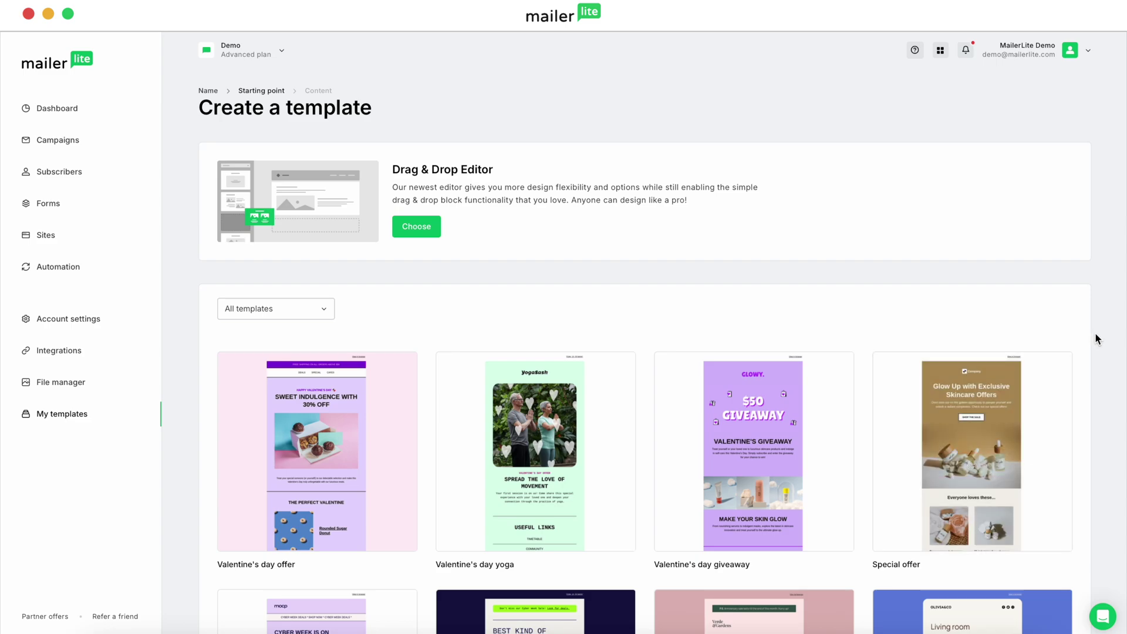
{"action": "scroll", "coordinate": [1096, 336], "scroll_direction": "down", "scroll_amount": 4}
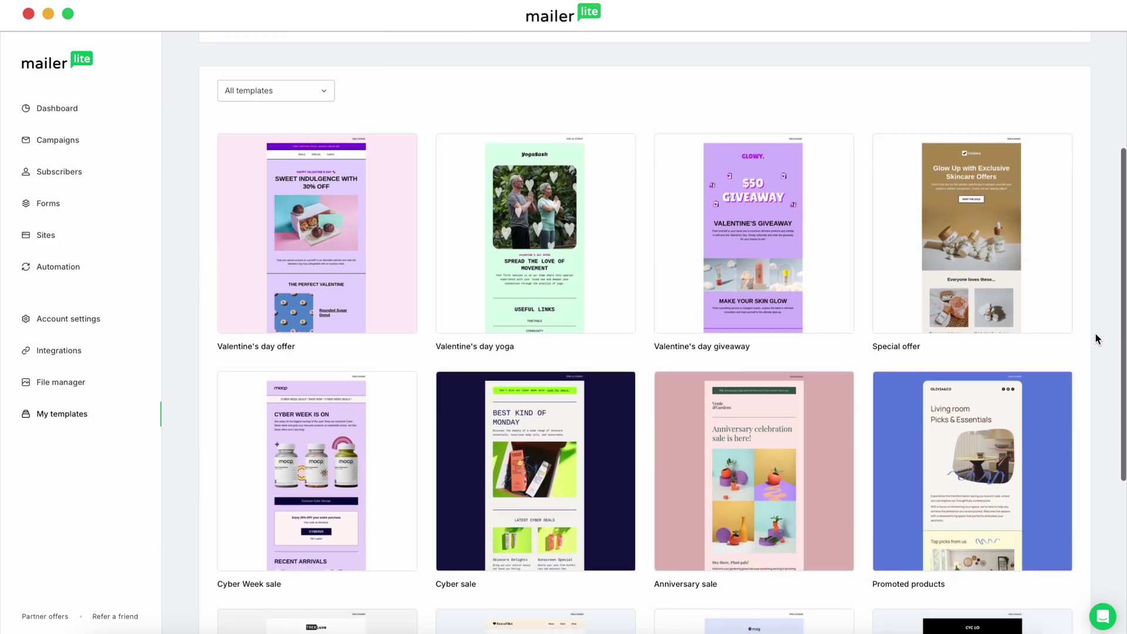
{"action": "scroll", "coordinate": [1094, 332], "scroll_direction": "down", "scroll_amount": 4}
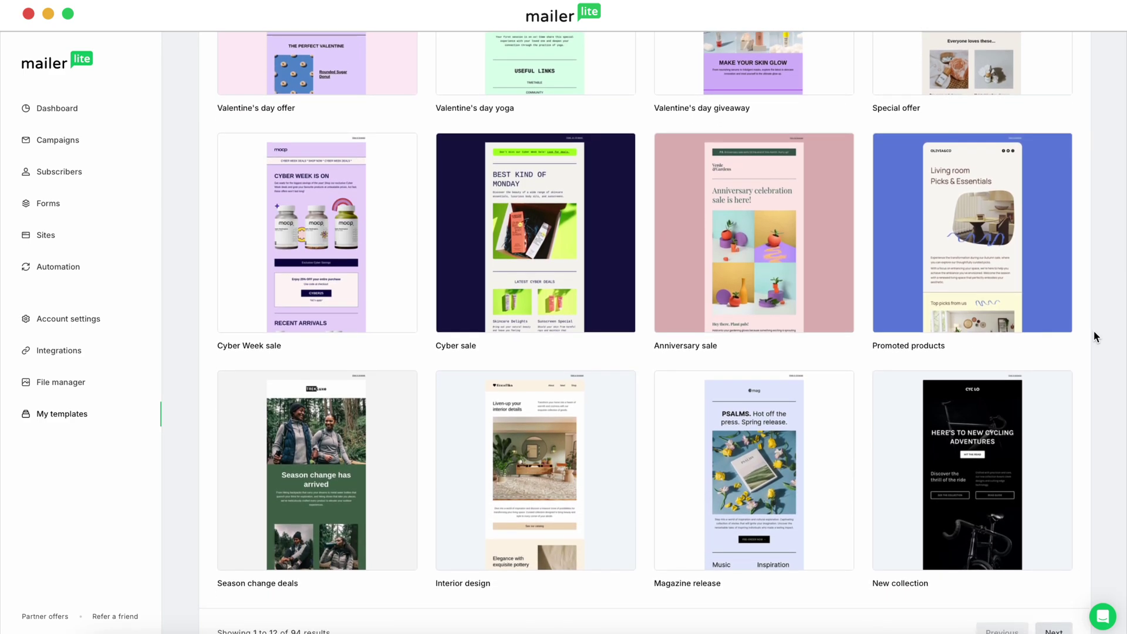
{"action": "scroll", "coordinate": [1094, 335], "scroll_direction": "up", "scroll_amount": 8}
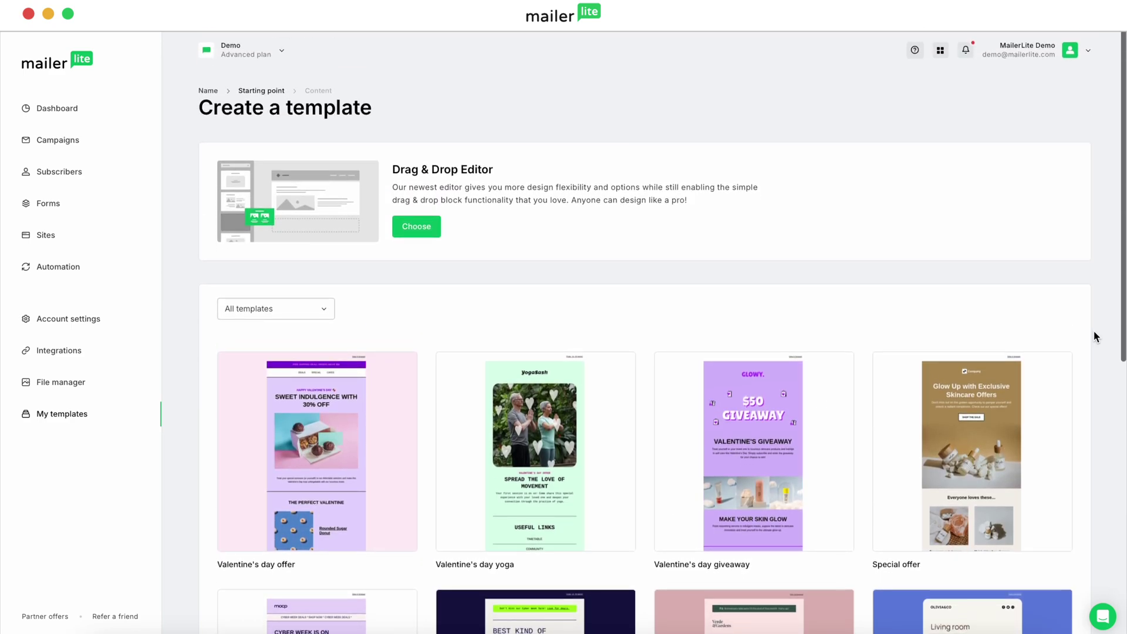
{"action": "left_click", "coordinate": [425, 234]}
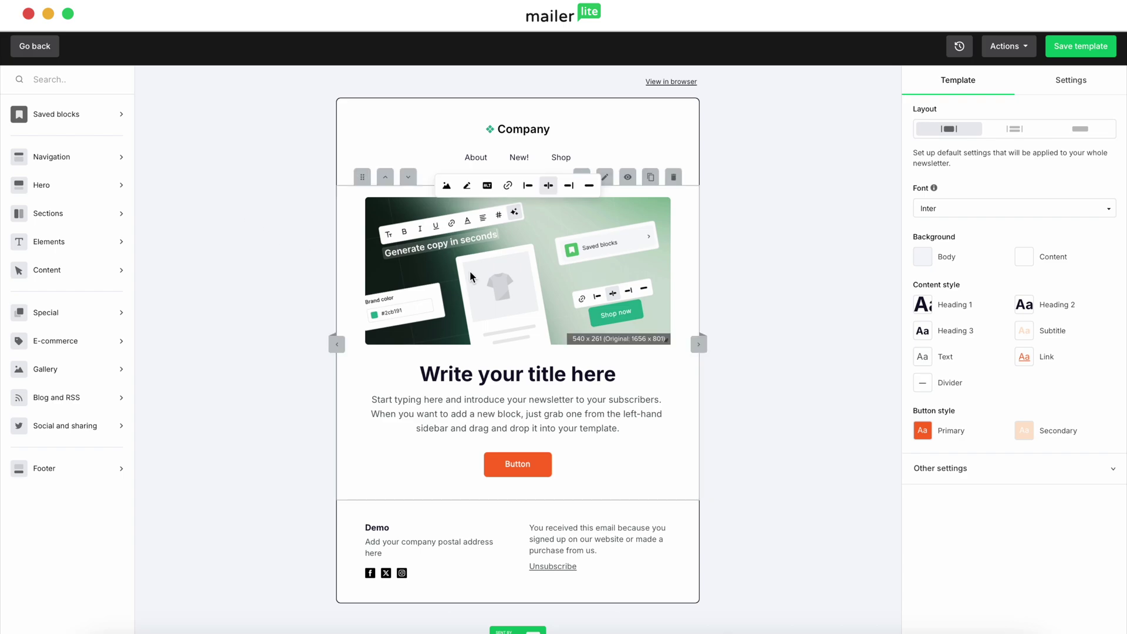
Review the template's Brand colour settings, then return to the Template tab
{"action": "left_click", "coordinate": [1061, 81]}
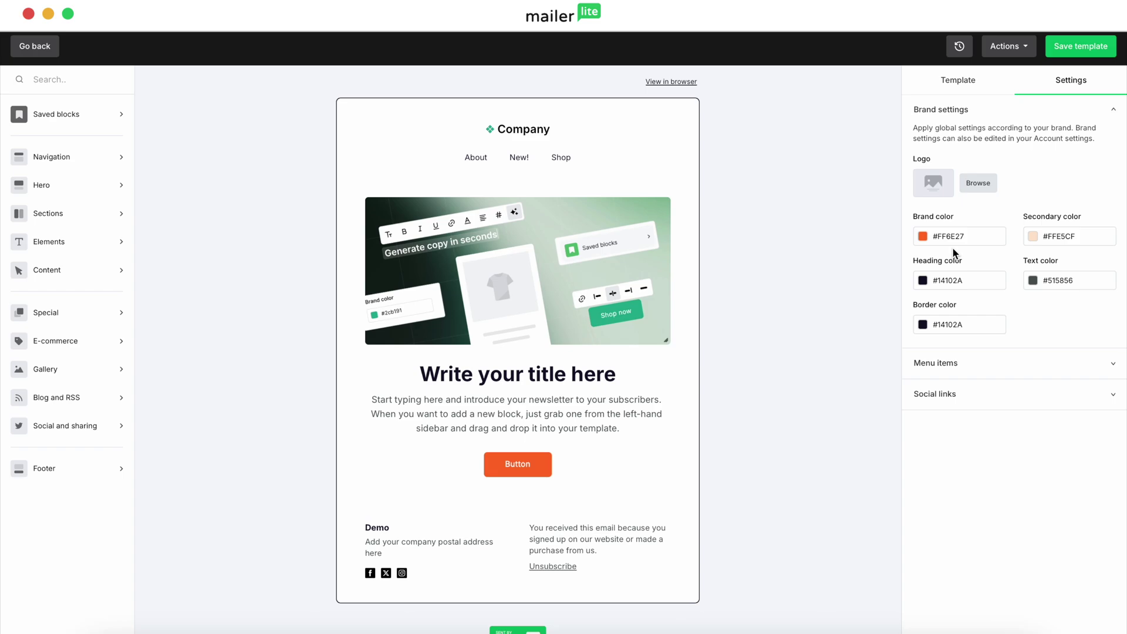
{"action": "left_click", "coordinate": [947, 86]}
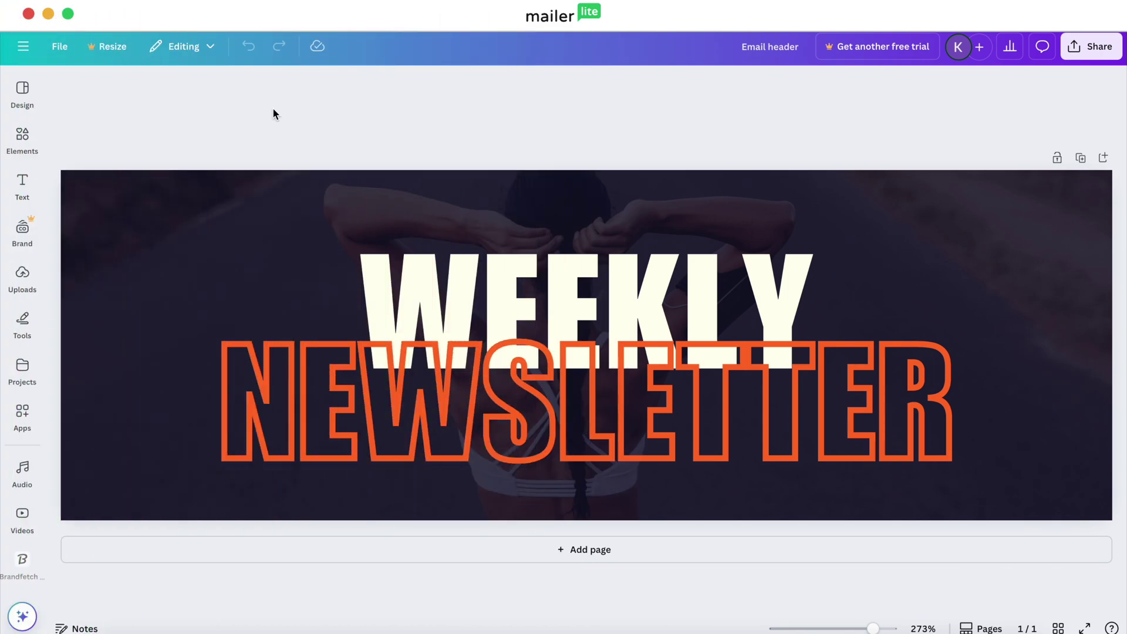
Search Canva's Apps for 'MailerLite' and open the MailerLite app
{"action": "left_click", "coordinate": [22, 413]}
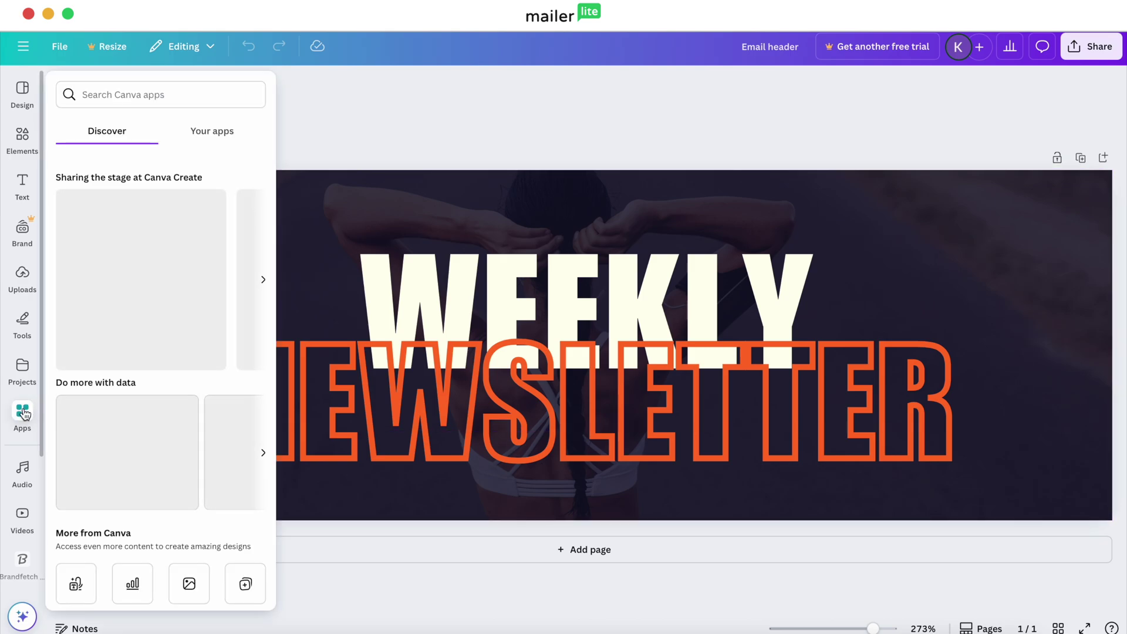
{"action": "left_click", "coordinate": [125, 97]}
{"action": "type", "text": "MailerLite"}
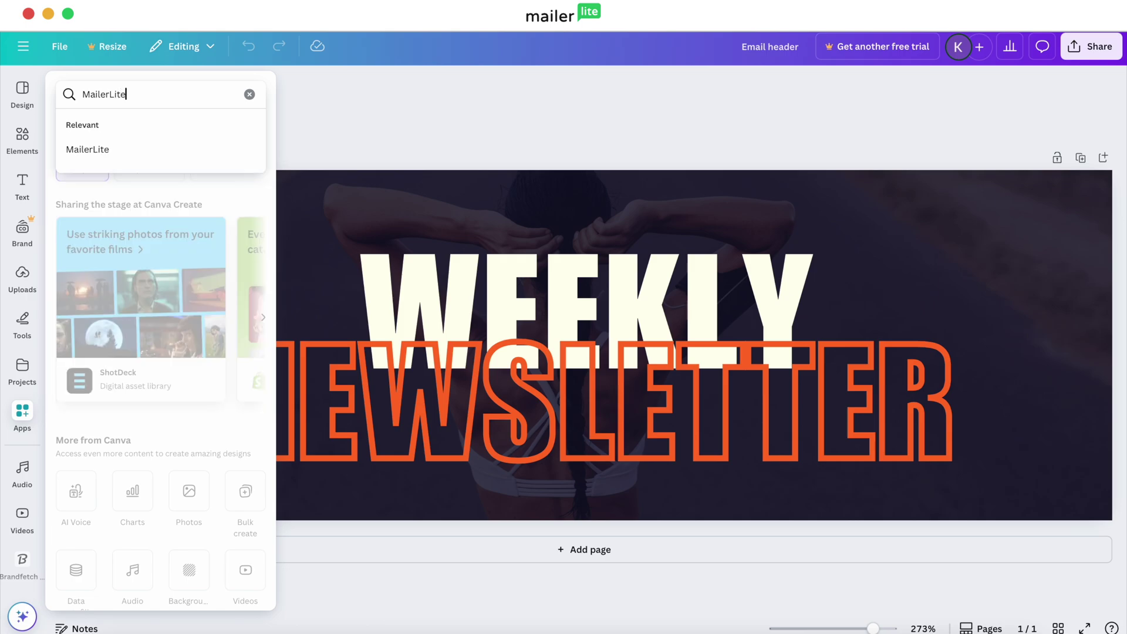
{"action": "key", "text": "Return"}
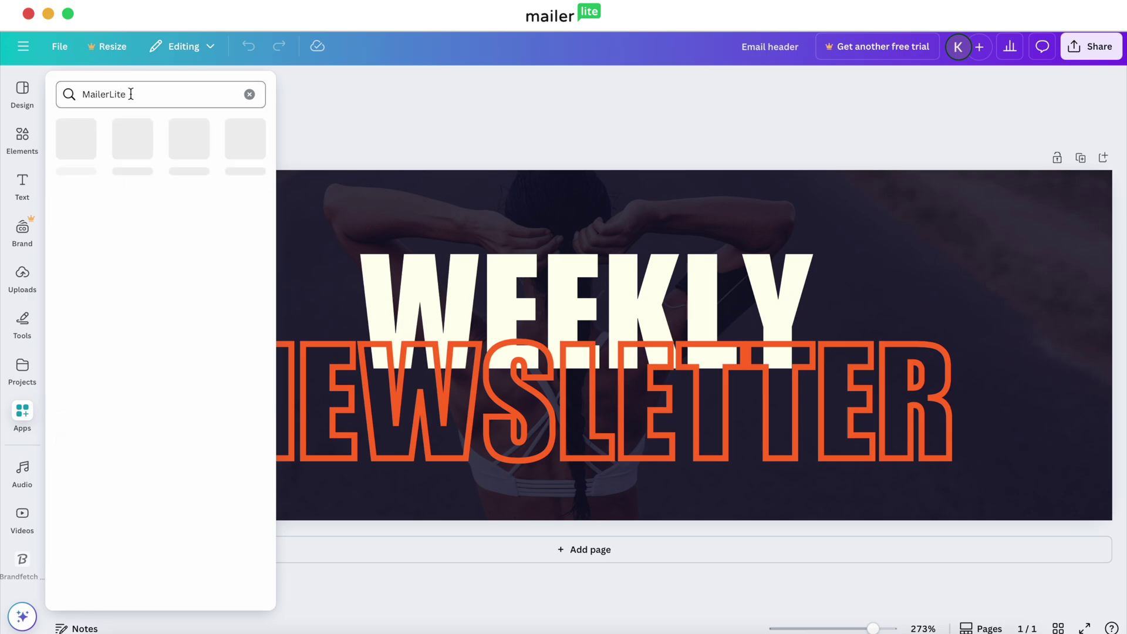
{"action": "left_click", "coordinate": [84, 137]}
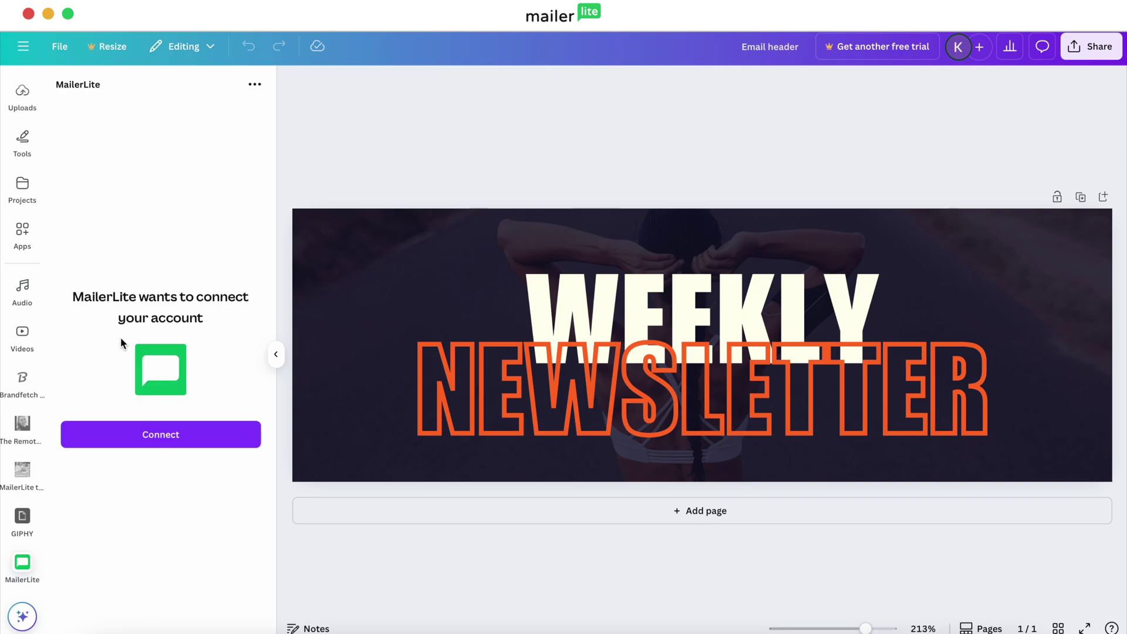
Connect the demo MailerLite account to Canva's MailerLite app and authorize access
{"action": "left_click", "coordinate": [186, 435]}
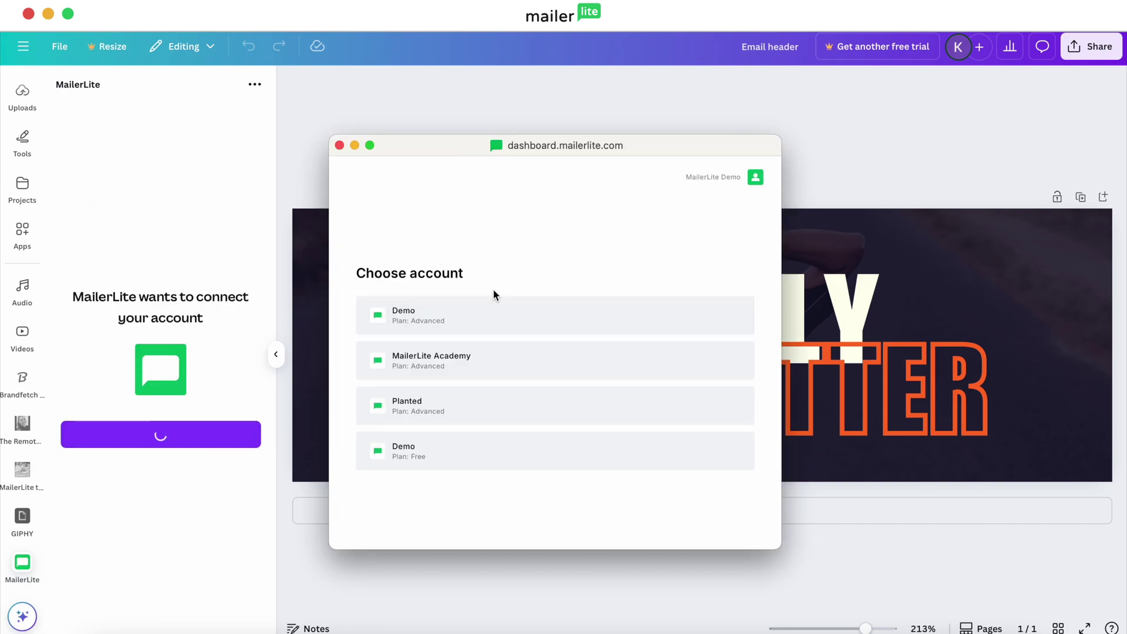
{"action": "left_click", "coordinate": [455, 317]}
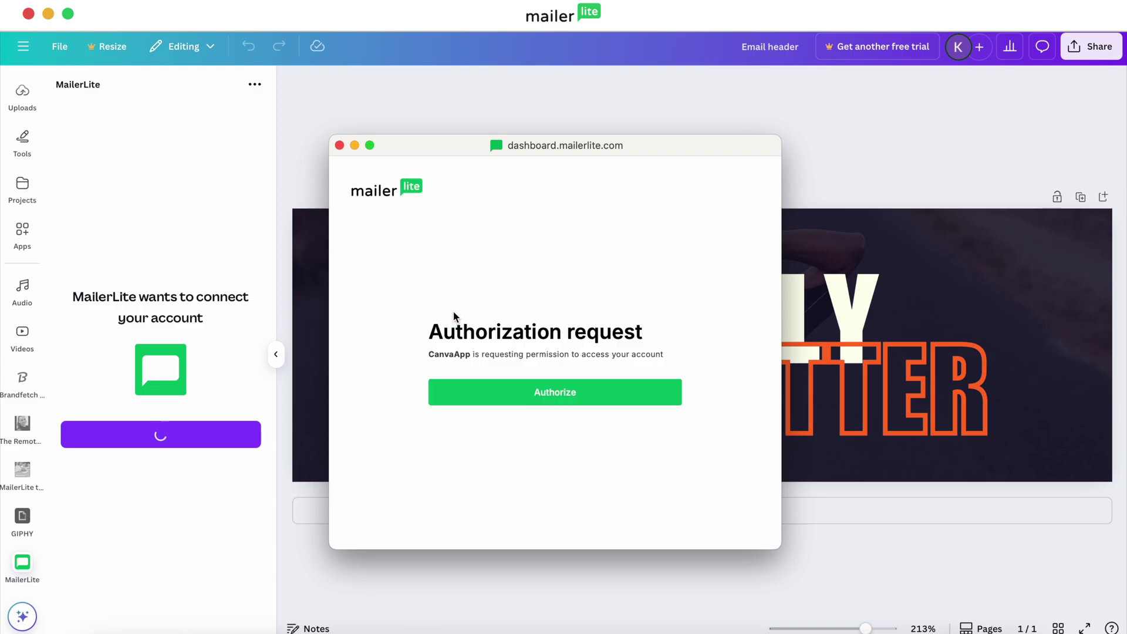
{"action": "left_click", "coordinate": [526, 400]}
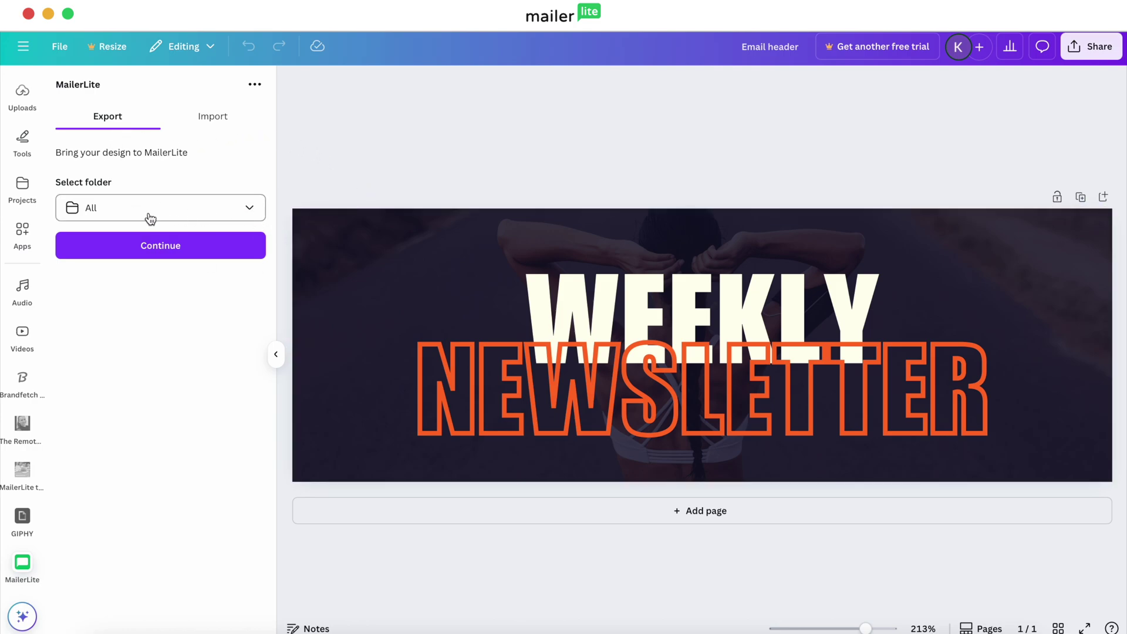
Export the Weekly Newsletter header to MailerLite's All folder as a size-1 PNG
{"action": "left_click", "coordinate": [251, 212]}
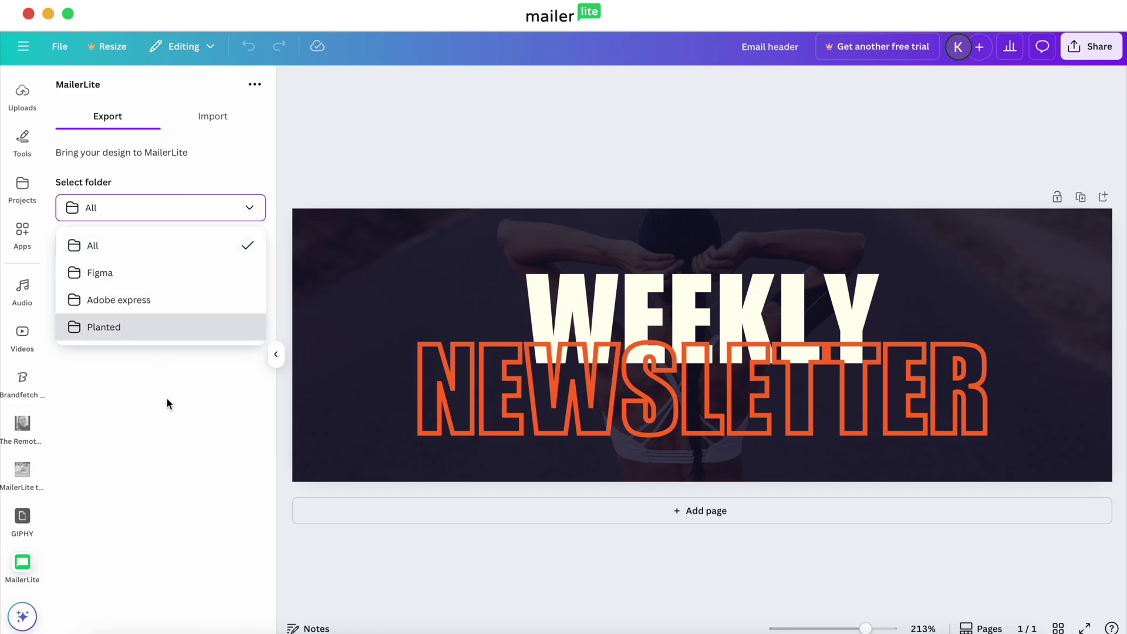
{"action": "left_click", "coordinate": [179, 415]}
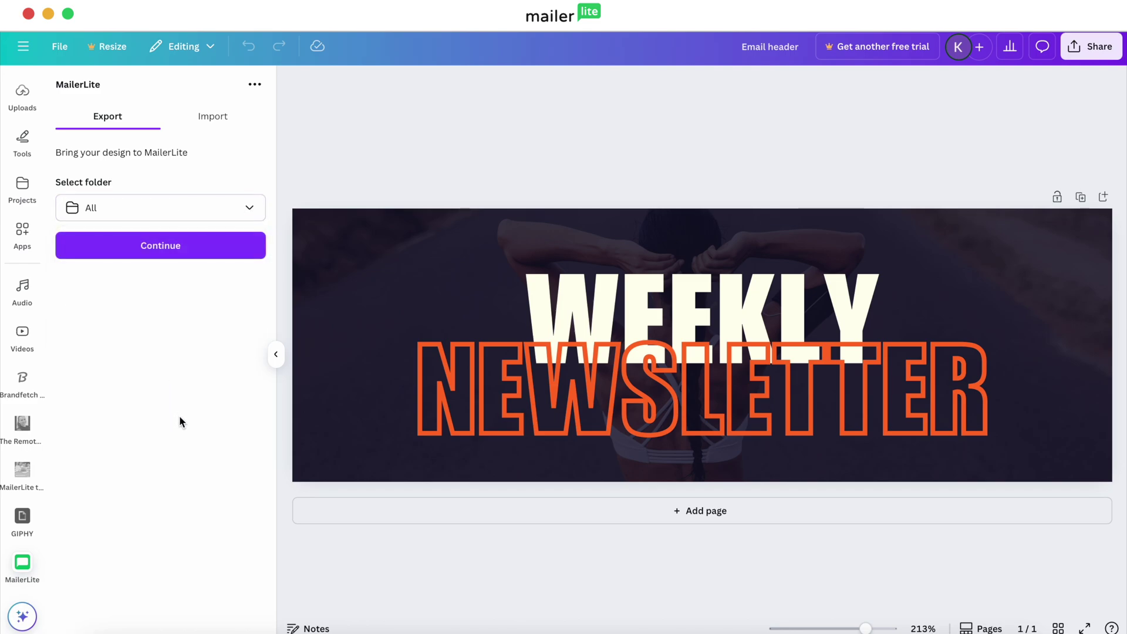
{"action": "left_click", "coordinate": [167, 249]}
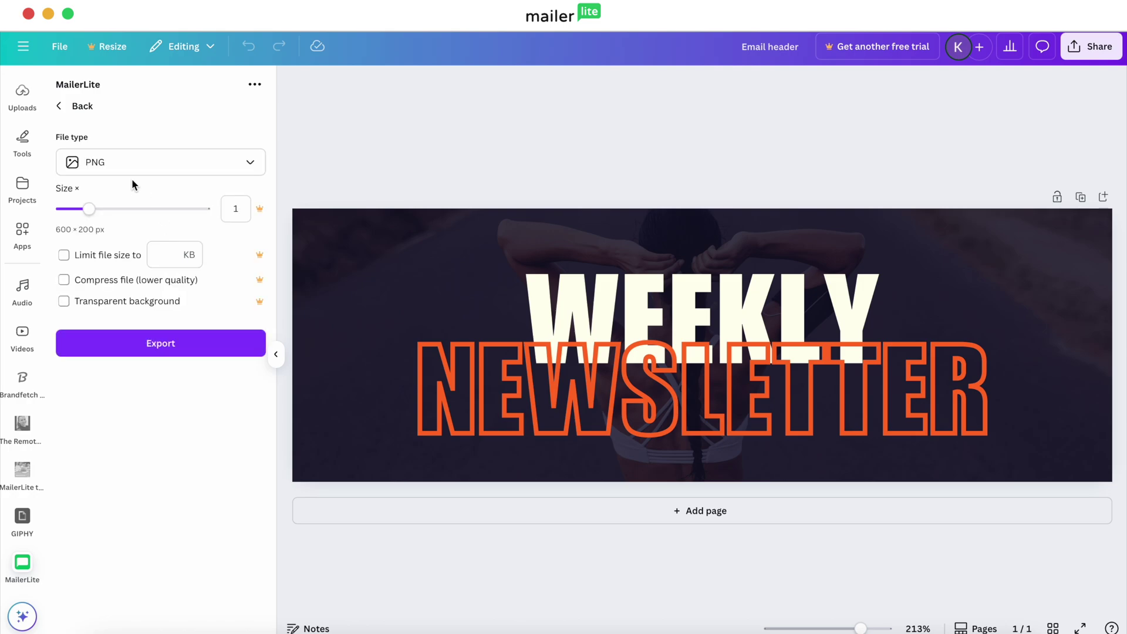
{"action": "left_click", "coordinate": [250, 170]}
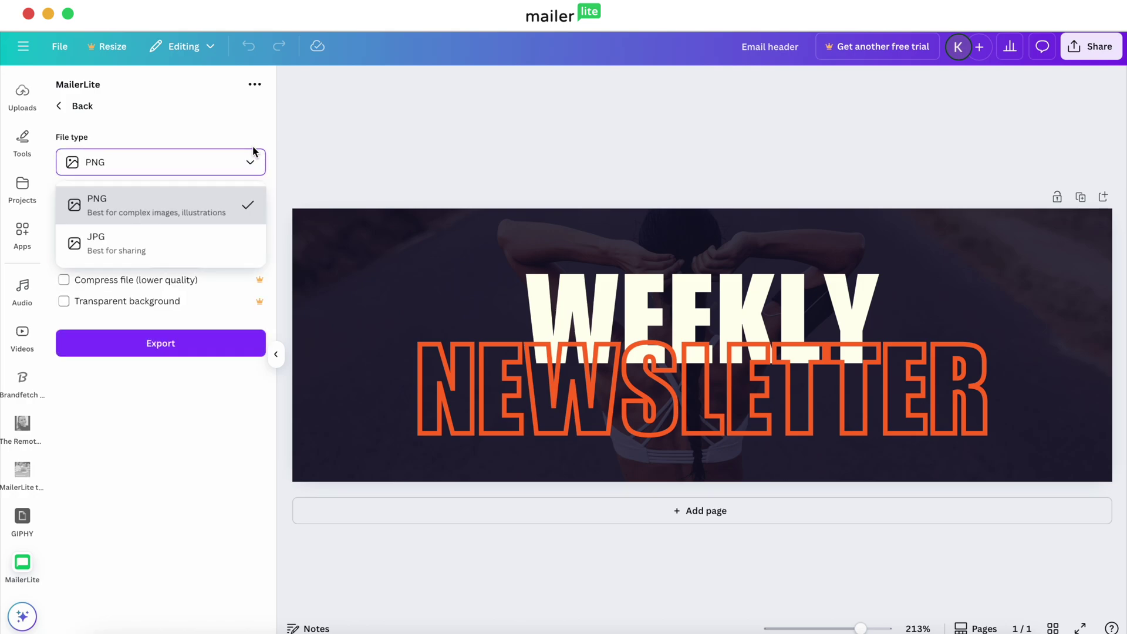
{"action": "left_click", "coordinate": [254, 160]}
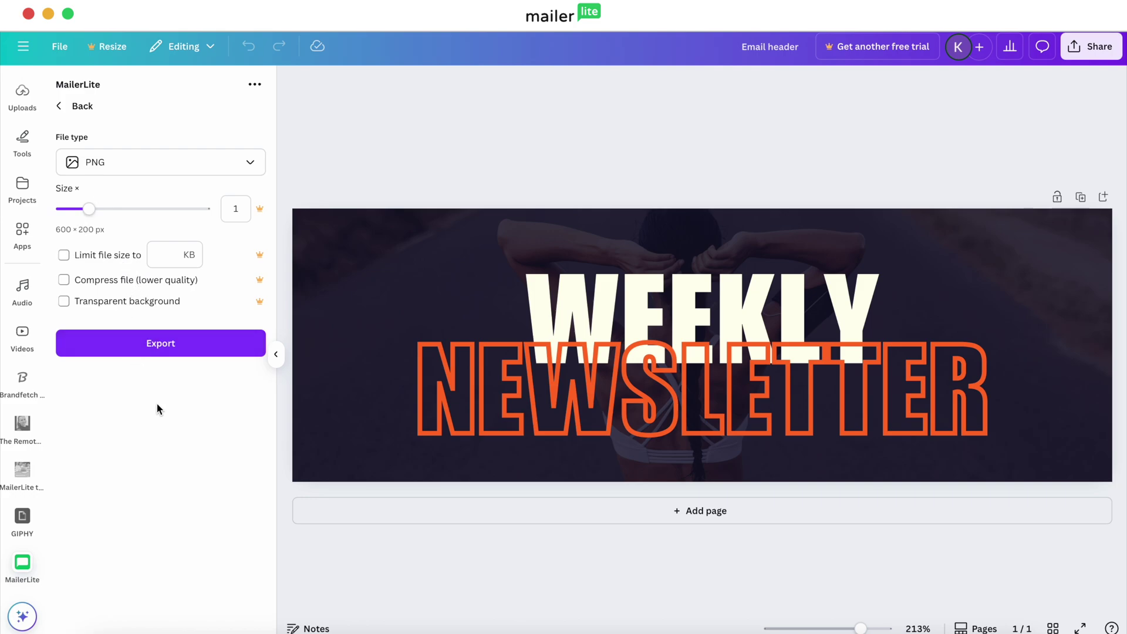
{"action": "left_click", "coordinate": [166, 350]}
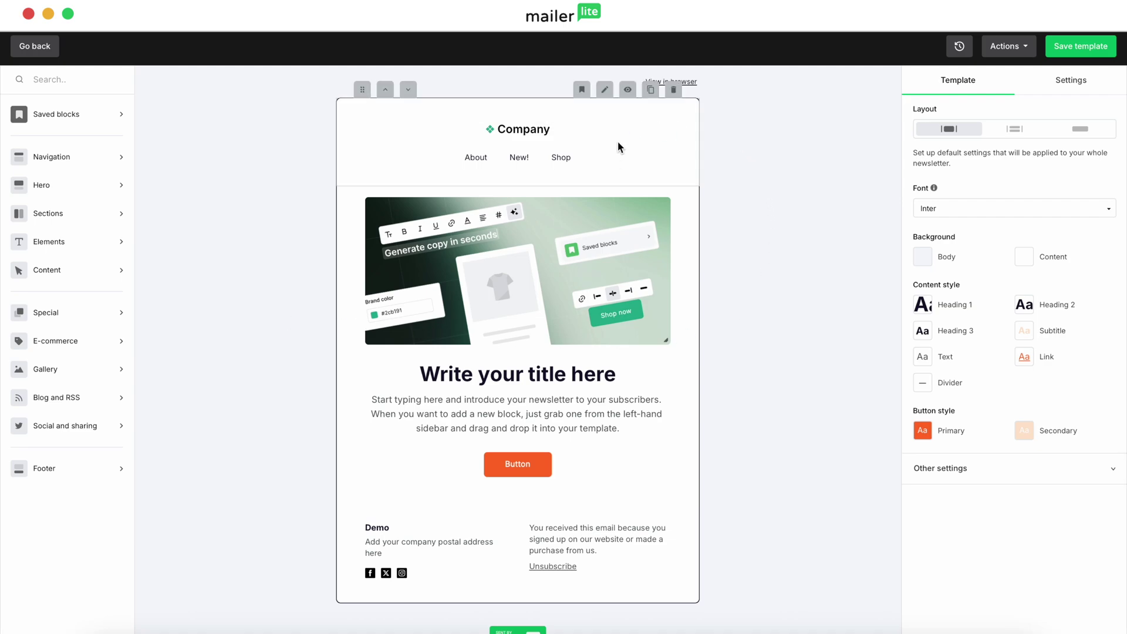
Delete the logo-and-navigation header and add an empty image block at the top
{"action": "left_click", "coordinate": [673, 89]}
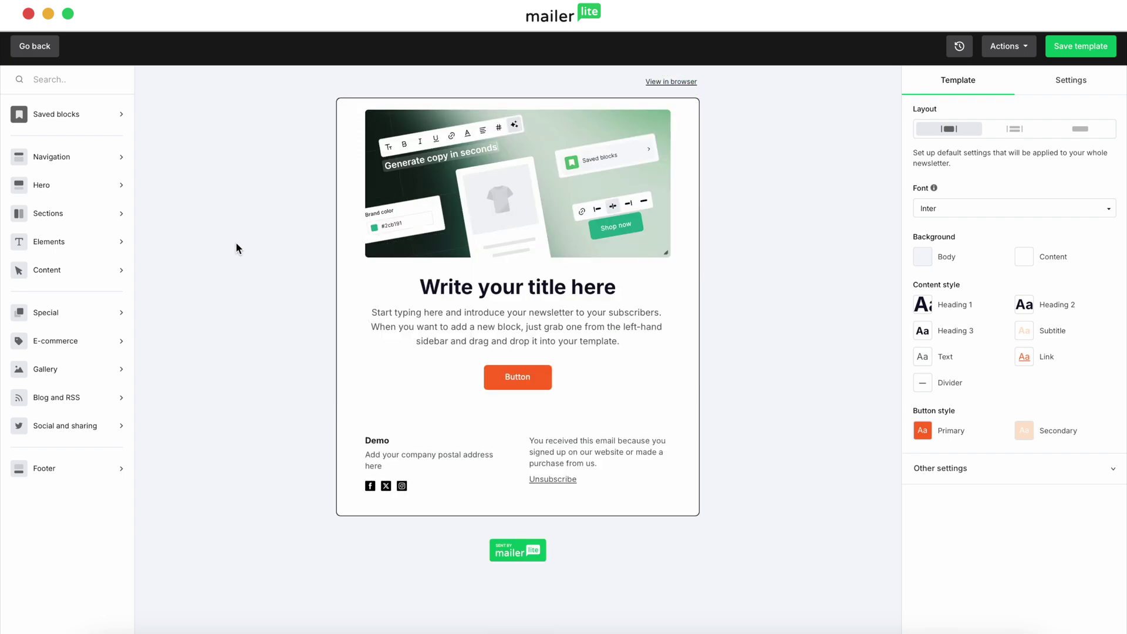
{"action": "left_click", "coordinate": [110, 247]}
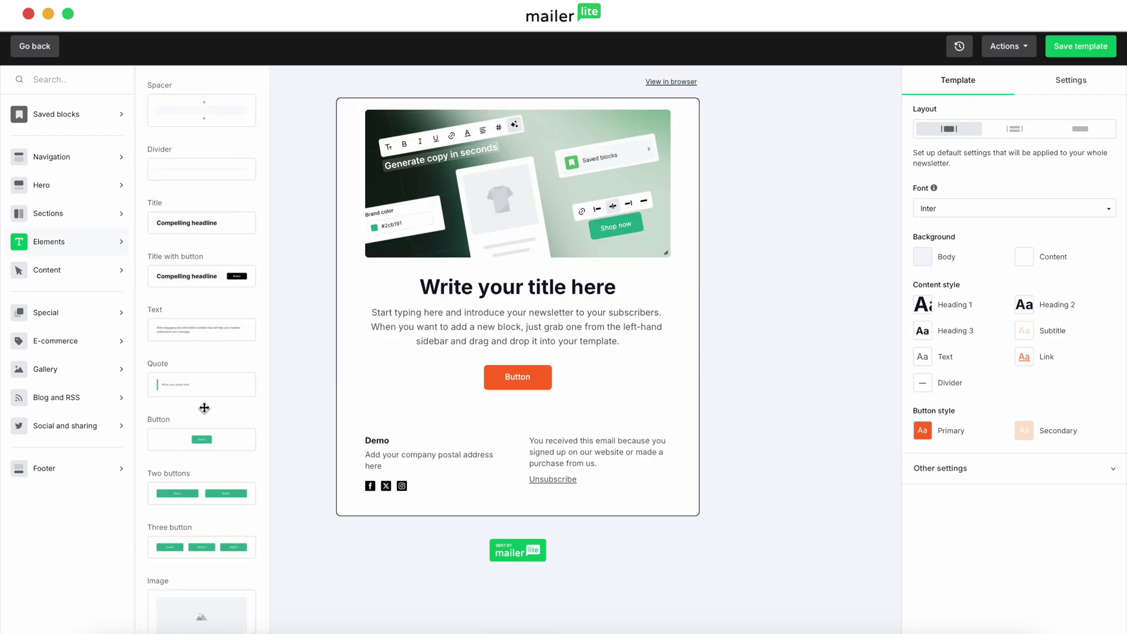
{"action": "scroll", "coordinate": [199, 460], "scroll_direction": "down", "scroll_amount": 3}
{"action": "left_click_drag", "start_coordinate": [196, 486], "coordinate": [477, 134]}
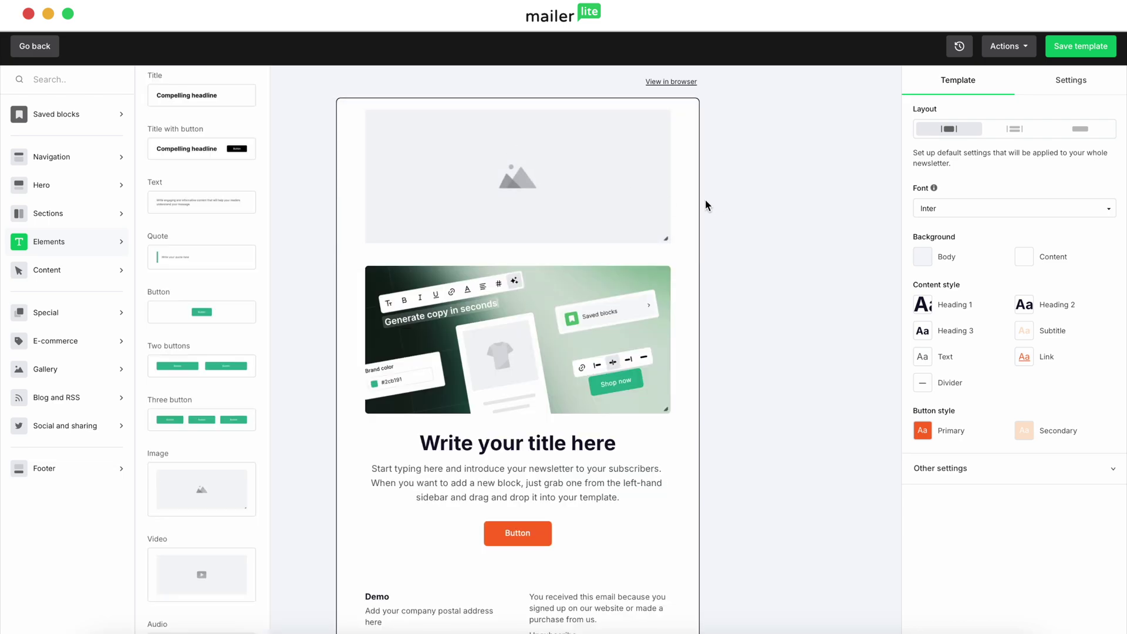
Insert the exported WEEKLY NEWSLETTER banner into the top image block
{"action": "mouse_move", "coordinate": [526, 167]}
{"action": "left_click", "coordinate": [478, 99]}
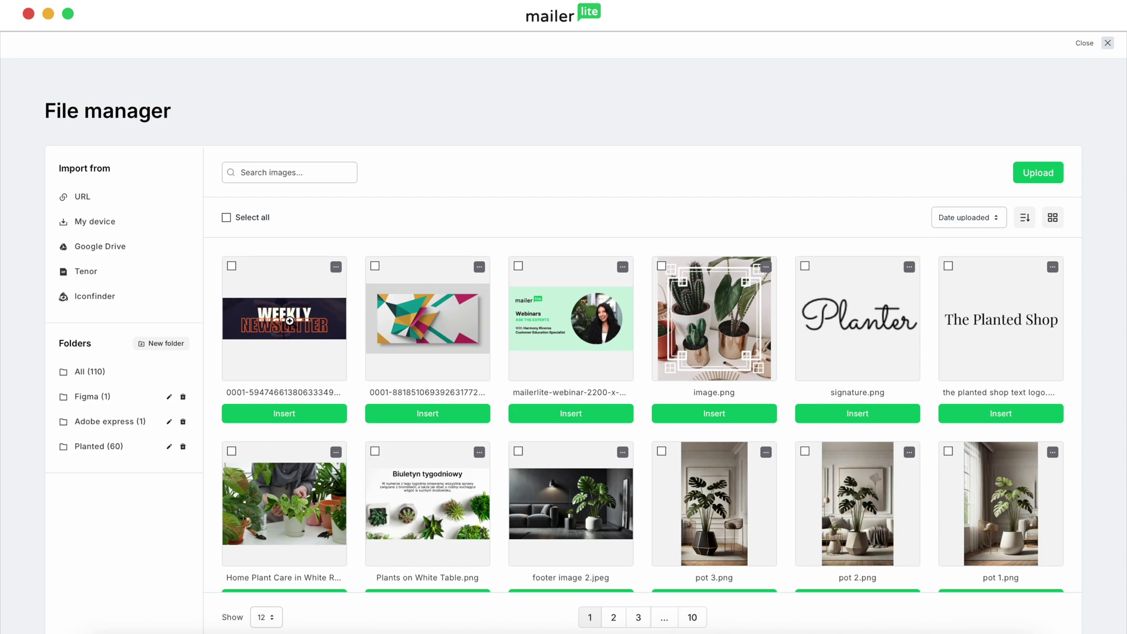
{"action": "left_click", "coordinate": [309, 418]}
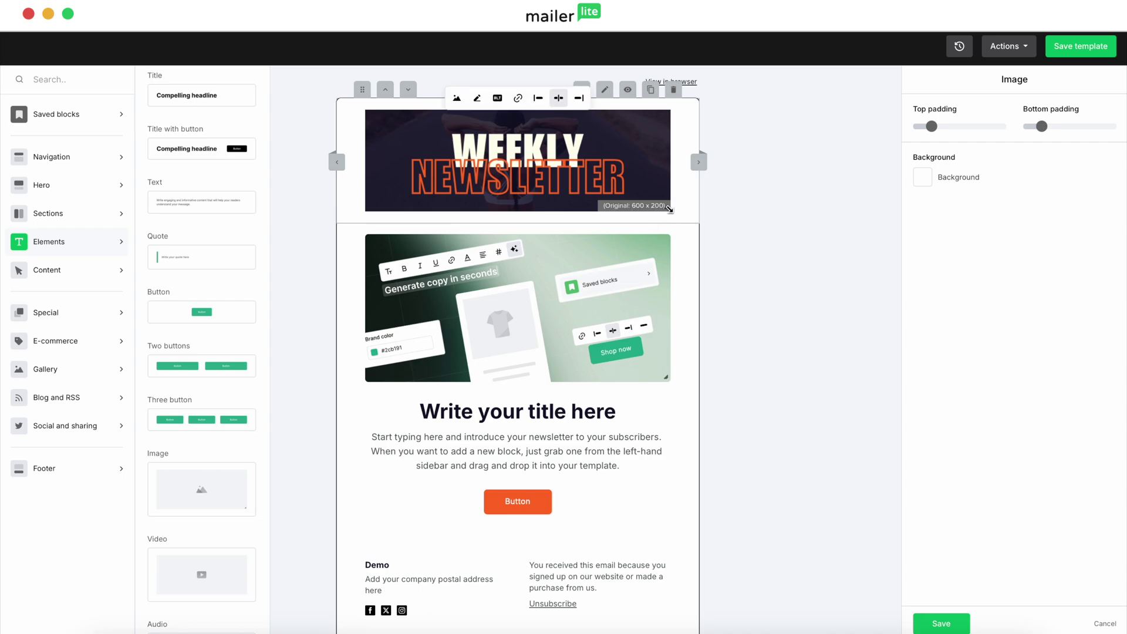
{"action": "left_click", "coordinate": [710, 231]}
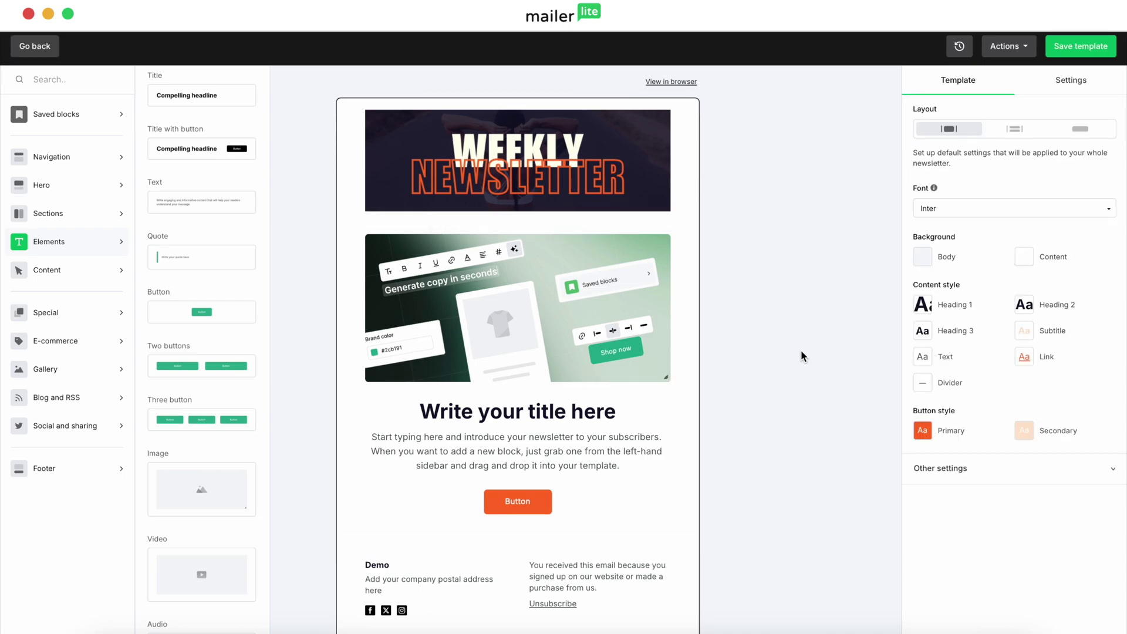
Add an Aligned signature block from Special blocks below the button section
{"action": "scroll", "coordinate": [801, 350], "scroll_direction": "down", "scroll_amount": 2}
{"action": "scroll", "coordinate": [801, 350], "scroll_direction": "up", "scroll_amount": 2}
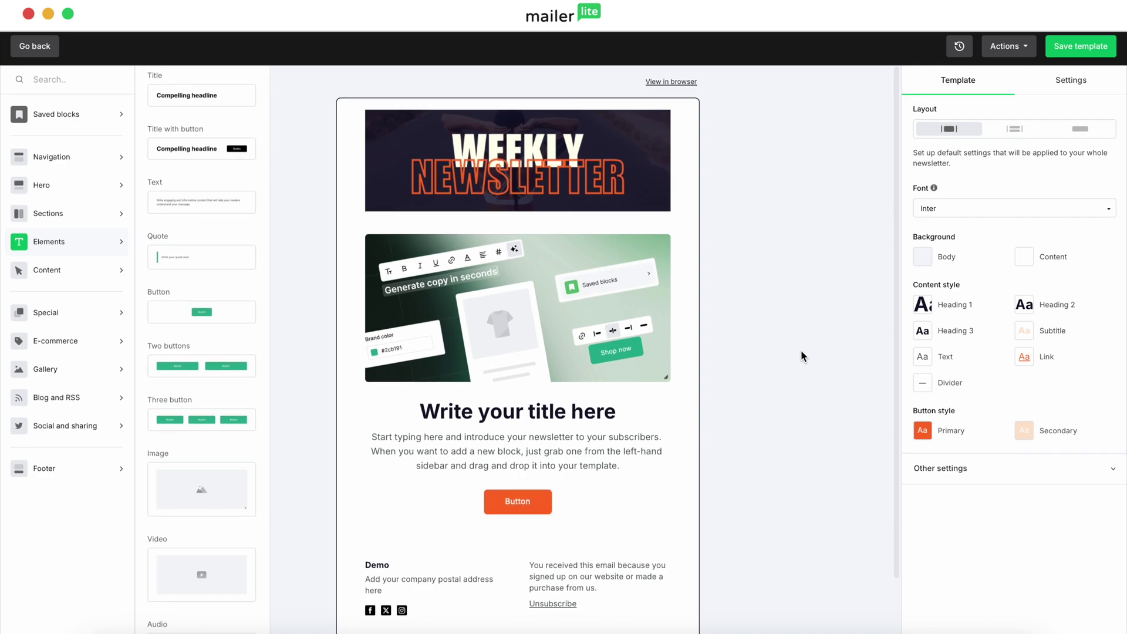
{"action": "scroll", "coordinate": [801, 350], "scroll_direction": "down", "scroll_amount": 2}
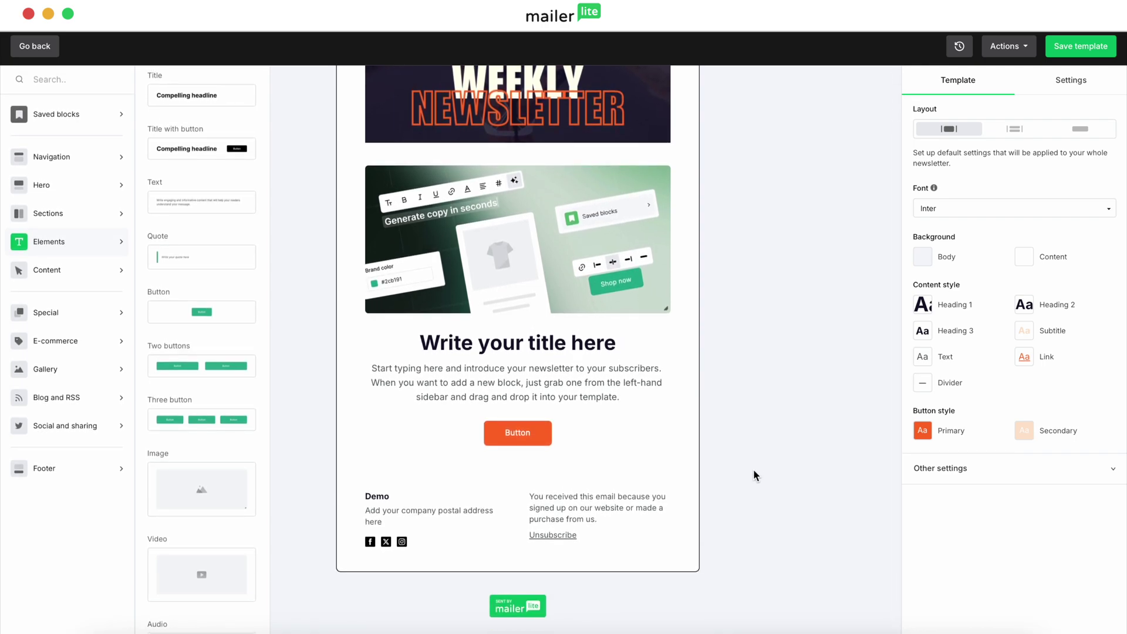
{"action": "mouse_move", "coordinate": [428, 499]}
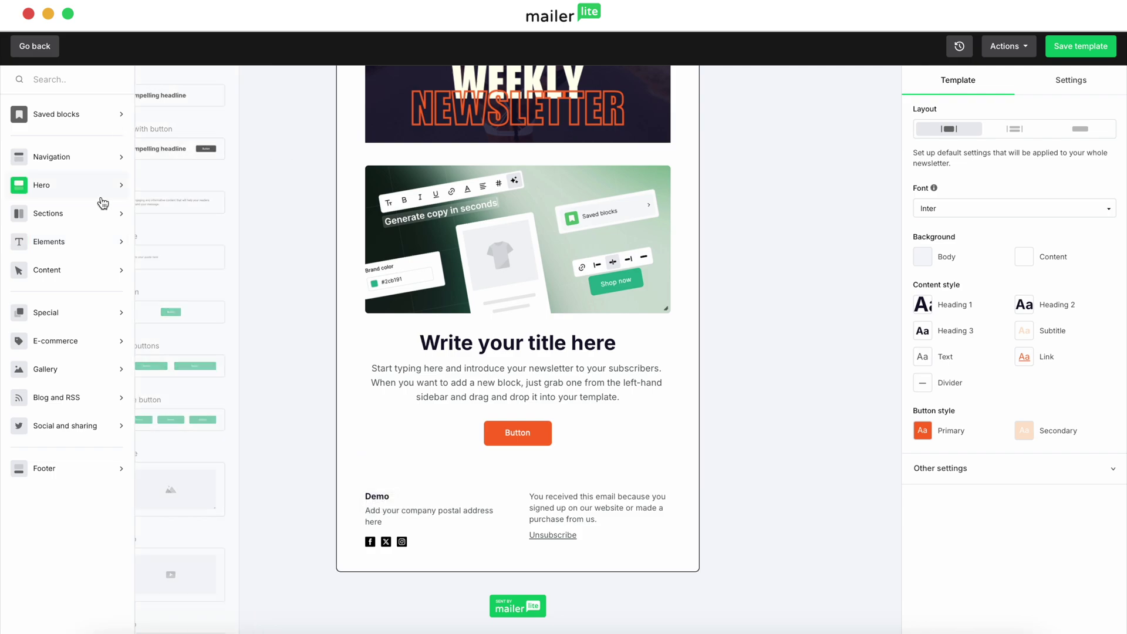
{"action": "left_click", "coordinate": [86, 281]}
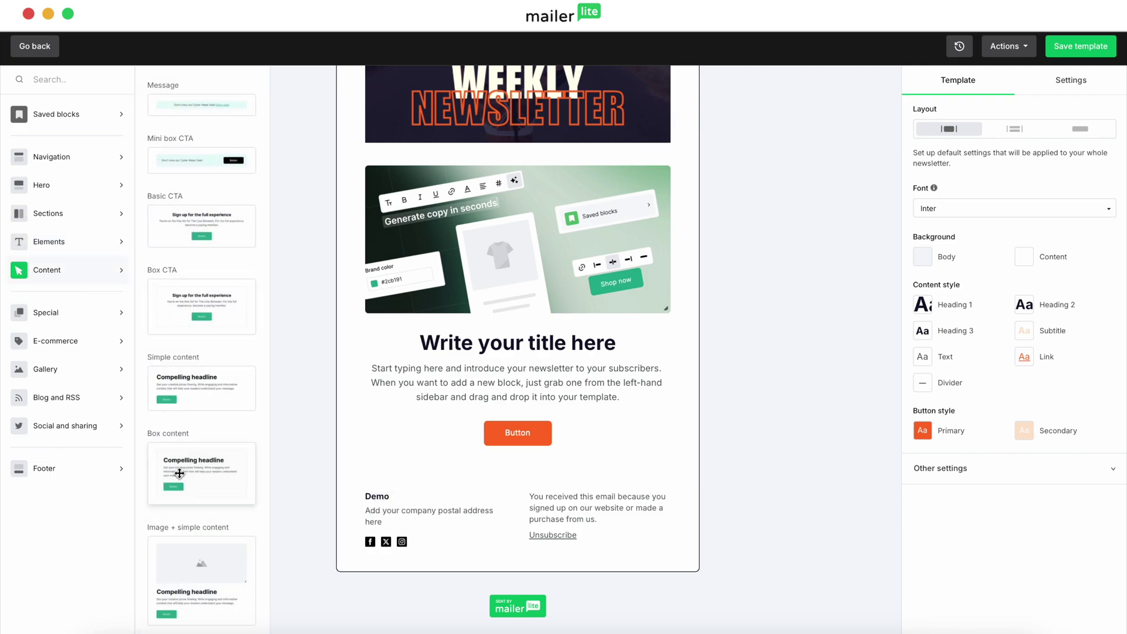
{"action": "scroll", "coordinate": [180, 462], "scroll_direction": "down", "scroll_amount": 7}
{"action": "left_click", "coordinate": [76, 314]}
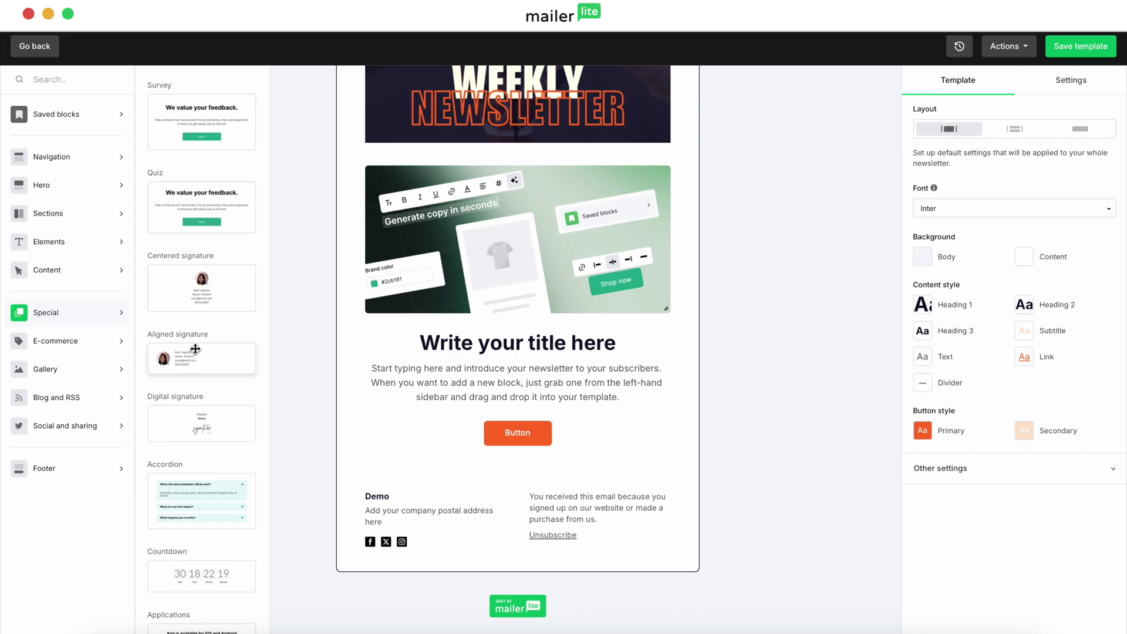
{"action": "mouse_move", "coordinate": [184, 358]}
{"action": "left_mouse_down"}
{"action": "mouse_move", "coordinate": [250, 367]}
{"action": "mouse_move", "coordinate": [432, 478]}
{"action": "left_mouse_up"}
Fill the signature with 'Keep lifting', the sender's name, 'Chief Gains Officer' and an e-mail address
{"action": "scroll", "coordinate": [371, 477], "scroll_direction": "down", "scroll_amount": 3}
{"action": "triple_click", "coordinate": [437, 397]}
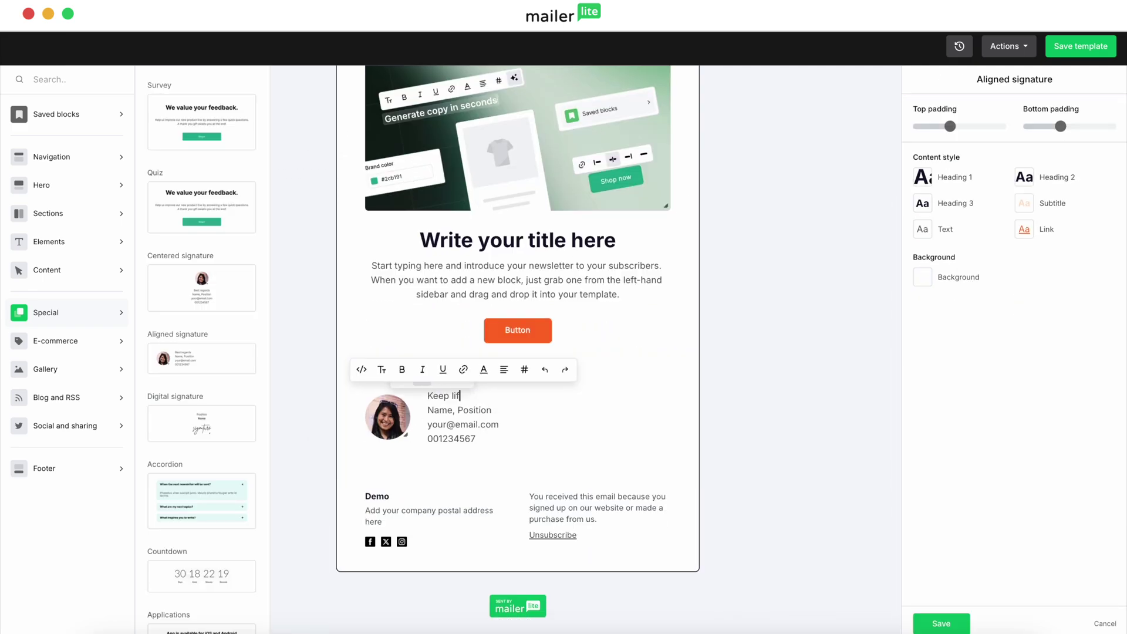
{"action": "type", "text": "Keep lifting"}
{"action": "double_click", "coordinate": [438, 405]}
{"action": "type", "text": "Alex"}
{"action": "double_click", "coordinate": [478, 407]}
{"action": "type", "text": "Chief Gains Officer"}
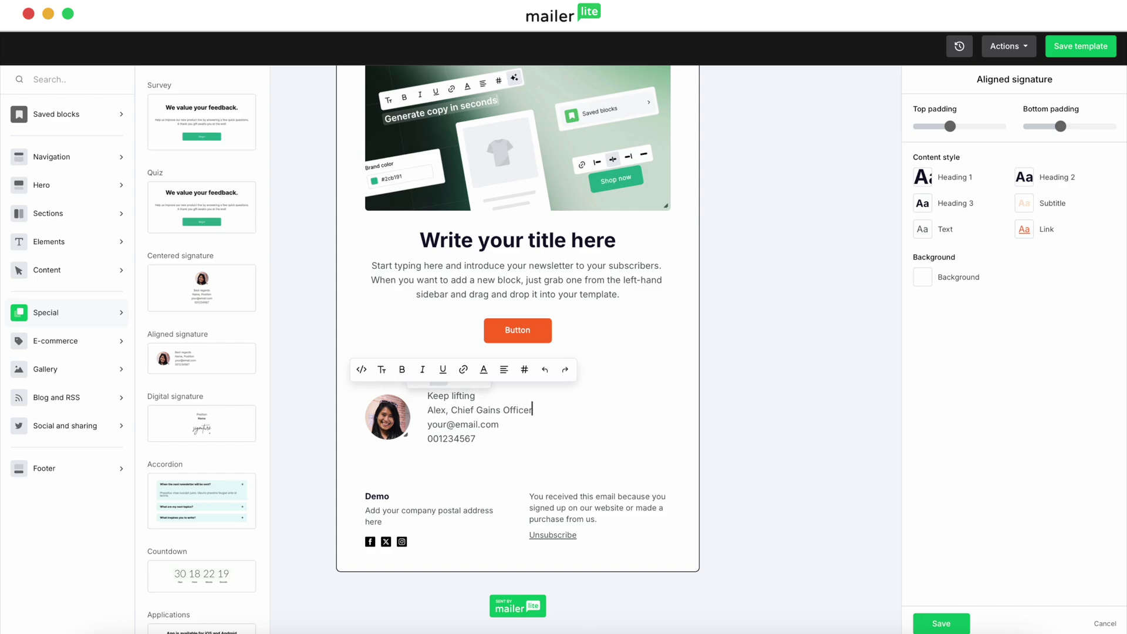
{"action": "double_click", "coordinate": [463, 424]}
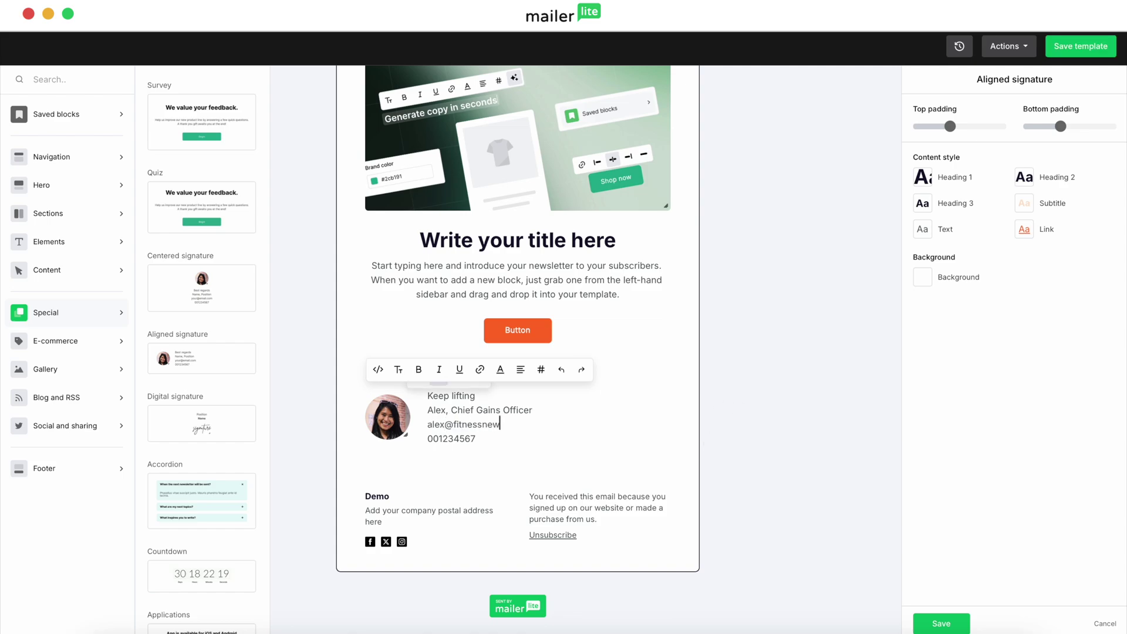
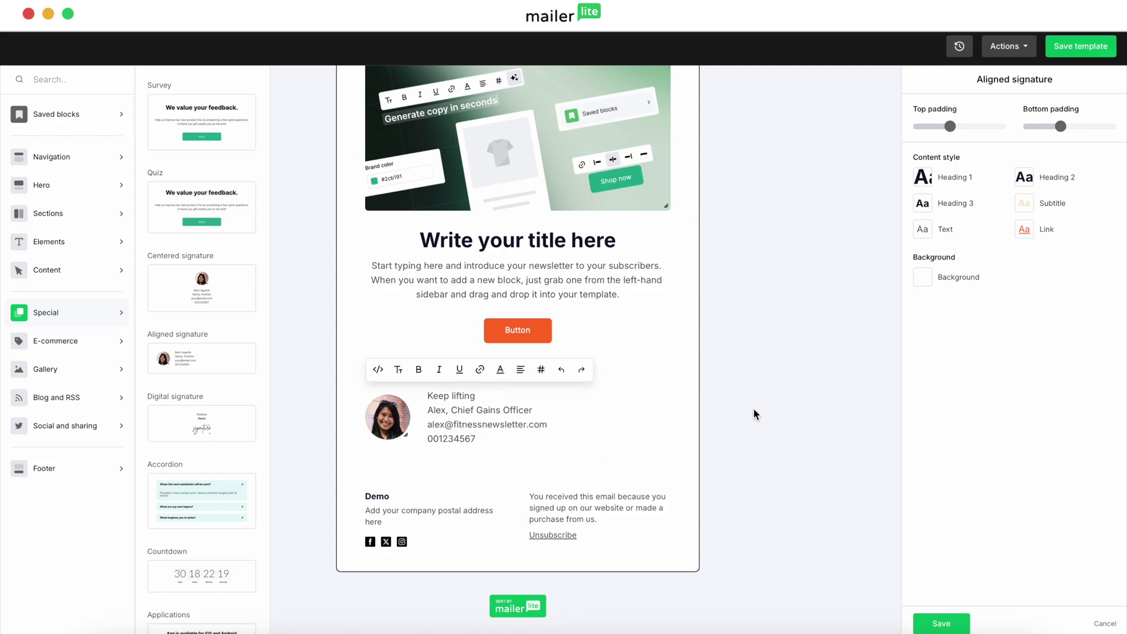
{"action": "left_click", "coordinate": [757, 405]}
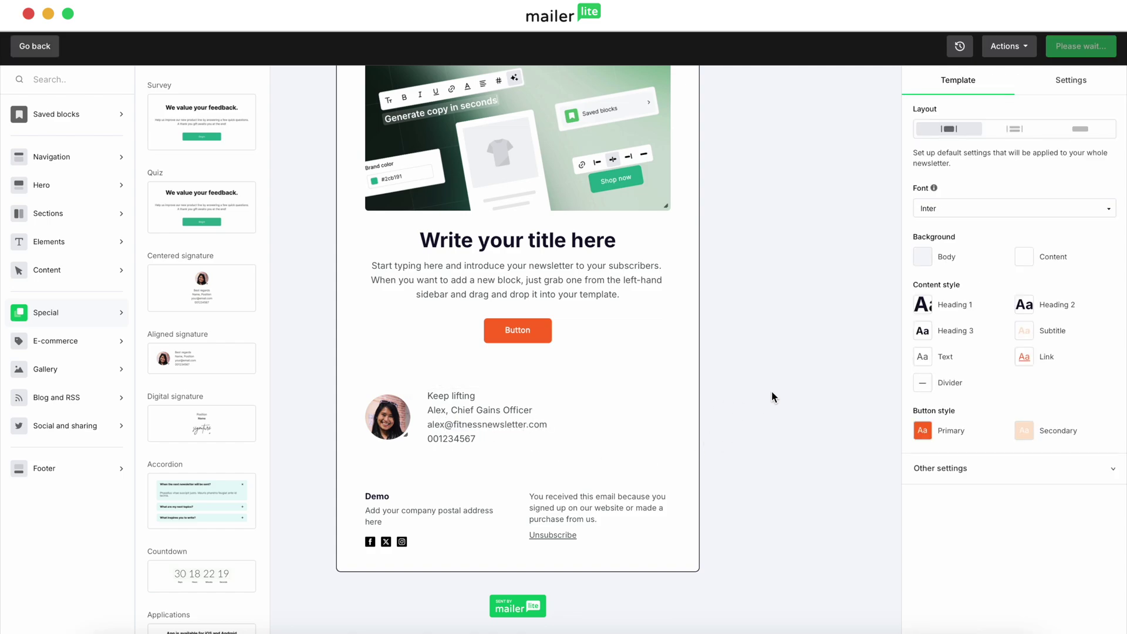
{"action": "left_click", "coordinate": [391, 414]}
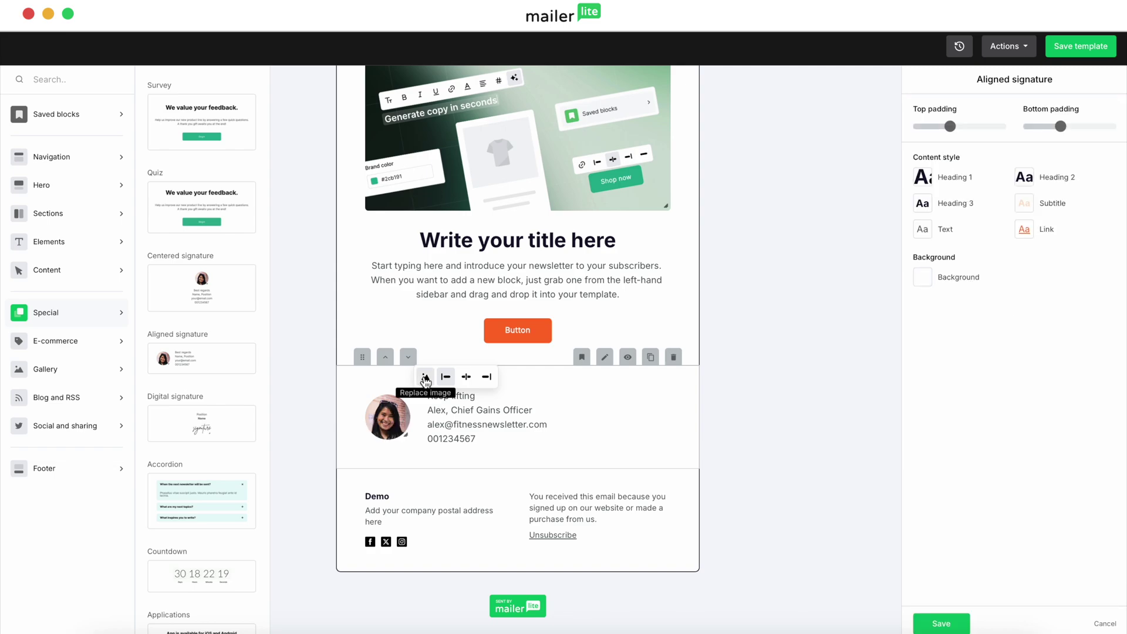
{"action": "left_click", "coordinate": [425, 378]}
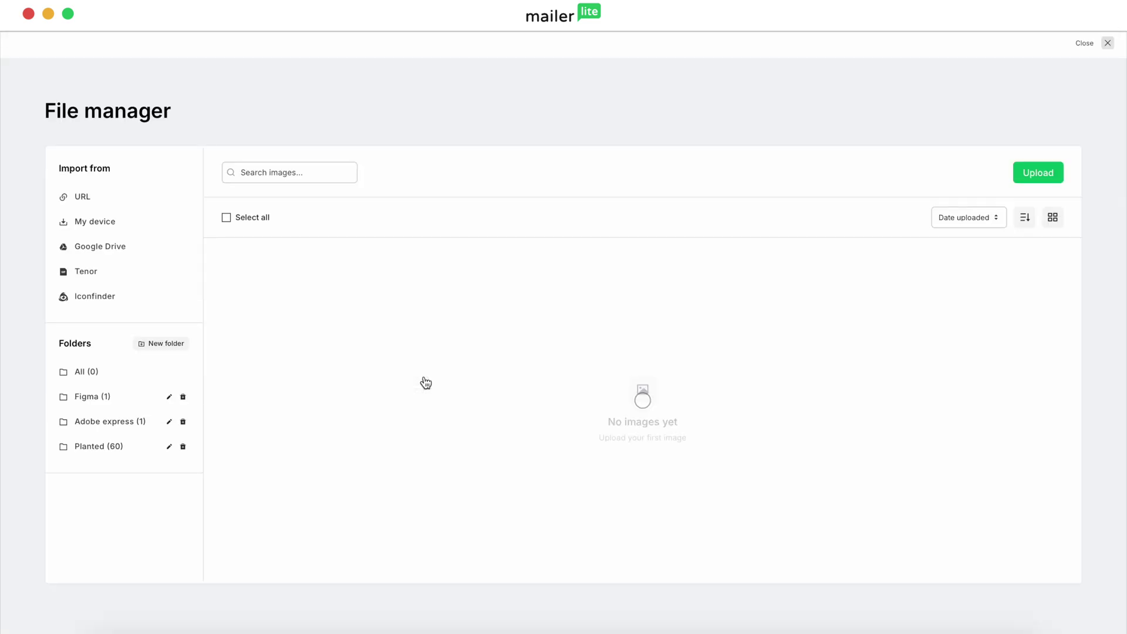
{"action": "scroll", "coordinate": [479, 460], "scroll_direction": "down", "scroll_amount": 3}
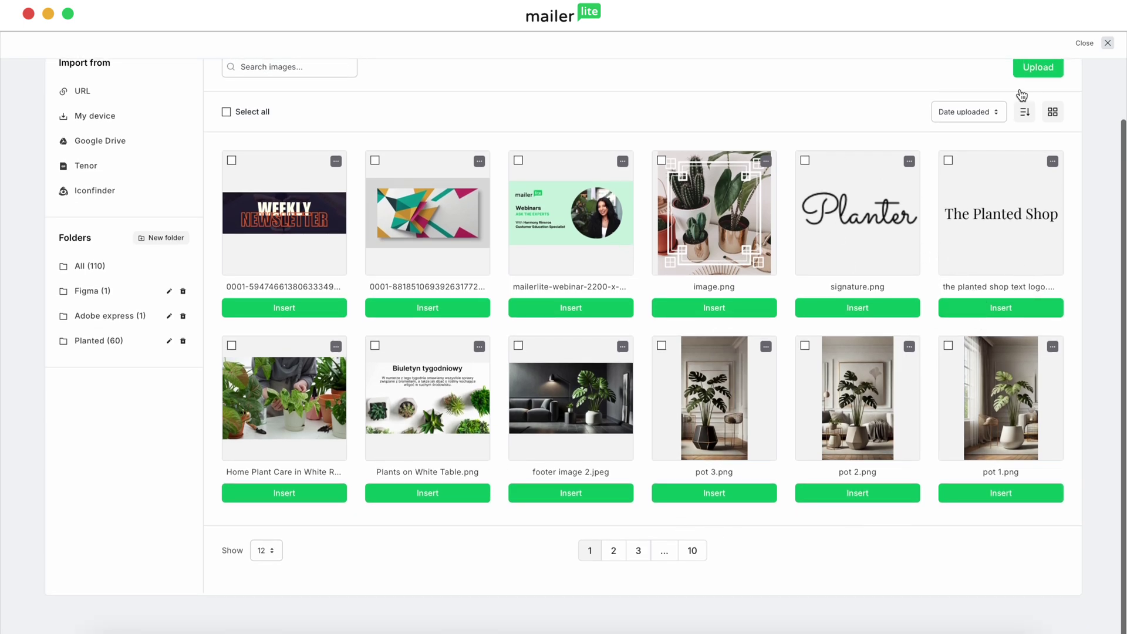
{"action": "left_click", "coordinate": [1107, 44]}
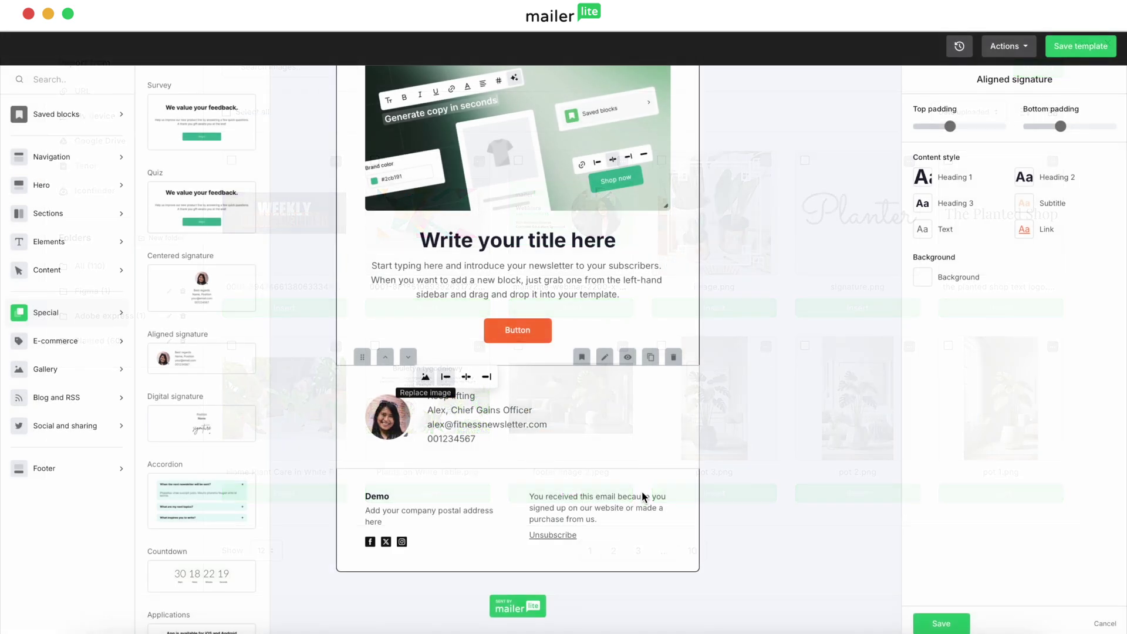
{"action": "scroll", "coordinate": [733, 352], "scroll_direction": "up", "scroll_amount": 3}
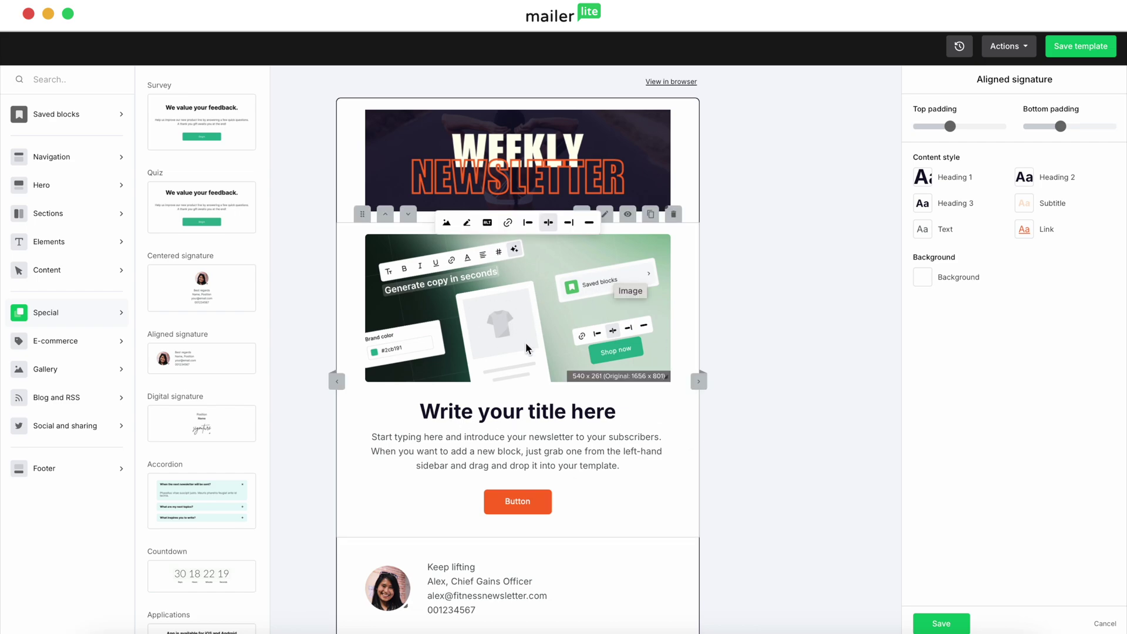
{"action": "scroll", "coordinate": [802, 486], "scroll_direction": "down", "scroll_amount": 2}
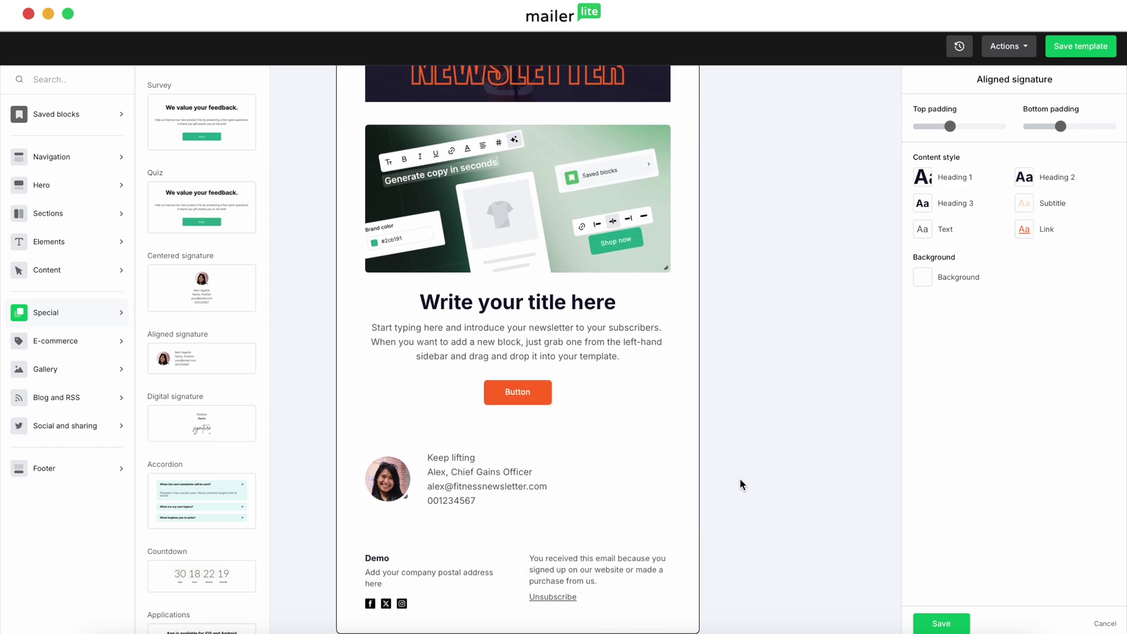
{"action": "scroll", "coordinate": [771, 437], "scroll_direction": "up", "scroll_amount": 2}
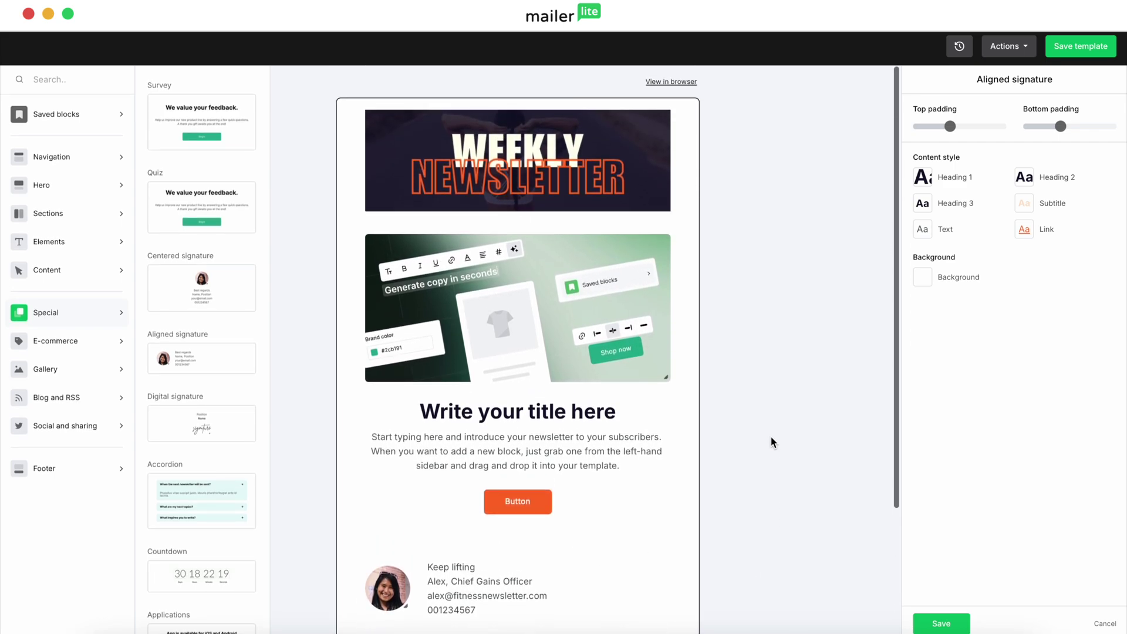
Open the Body background colour options and cancel, keeping the original colour
{"action": "left_click", "coordinate": [759, 282]}
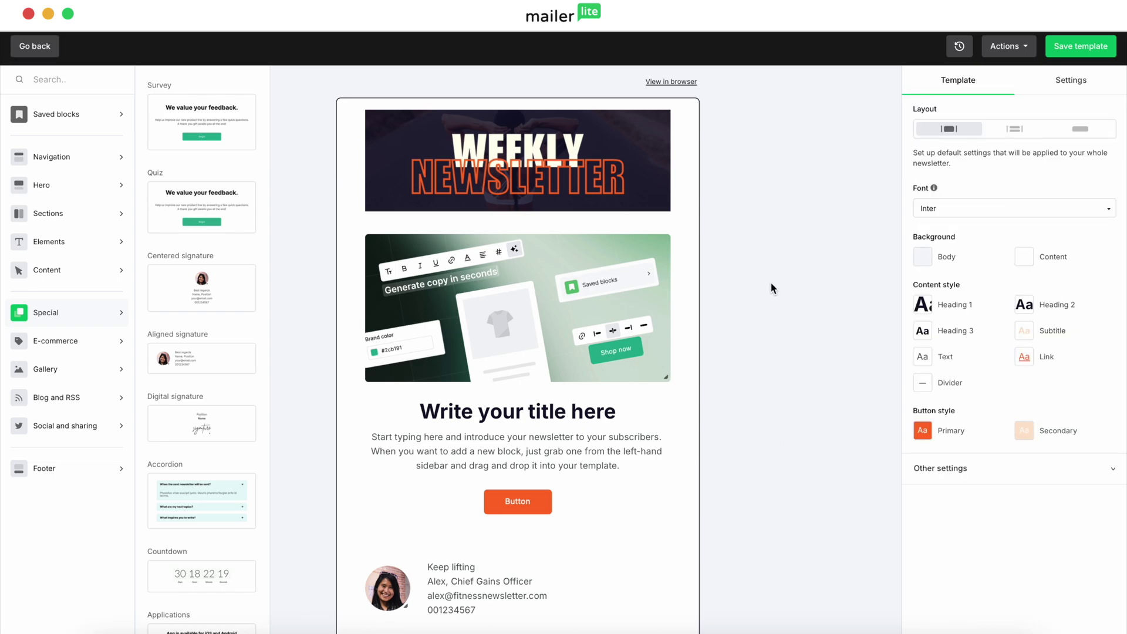
{"action": "left_click", "coordinate": [922, 257]}
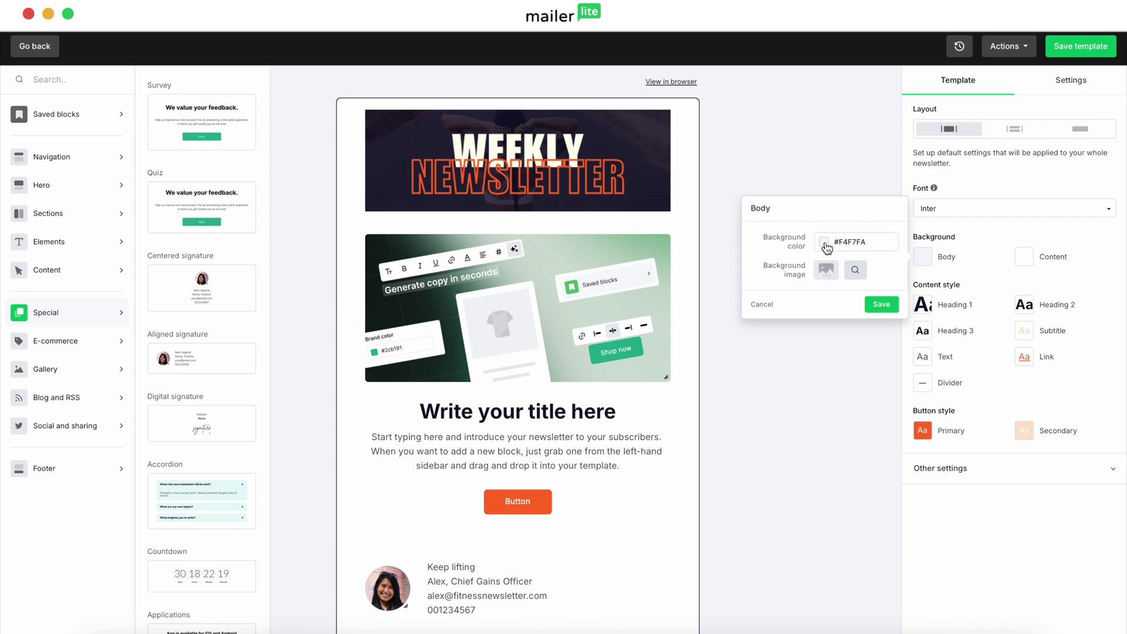
{"action": "left_click", "coordinate": [825, 243]}
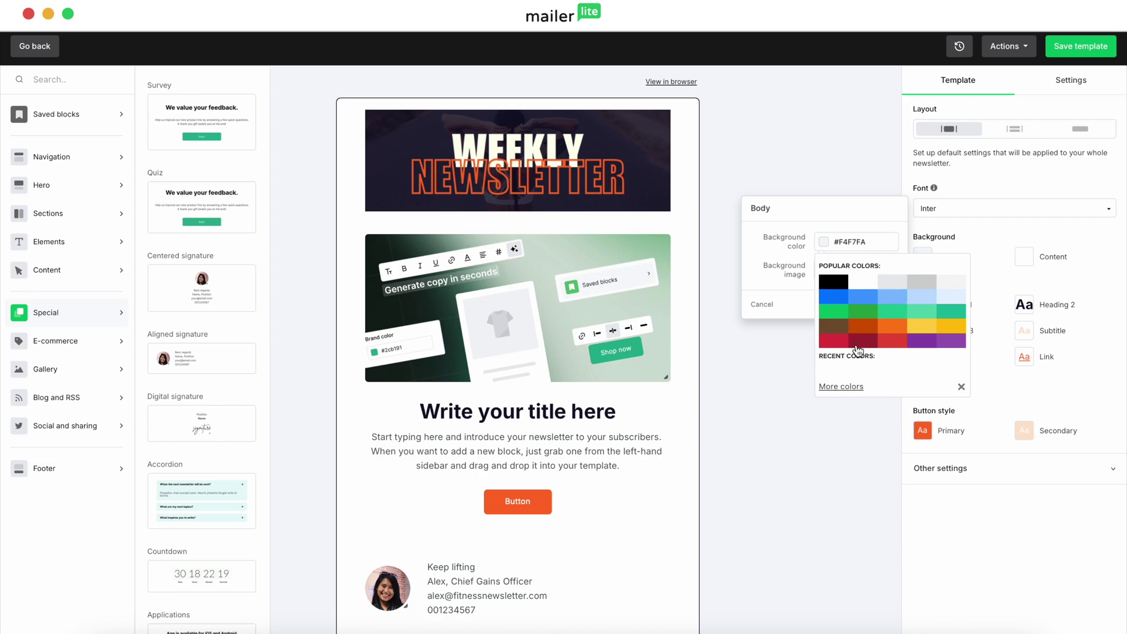
{"action": "left_click", "coordinate": [848, 387]}
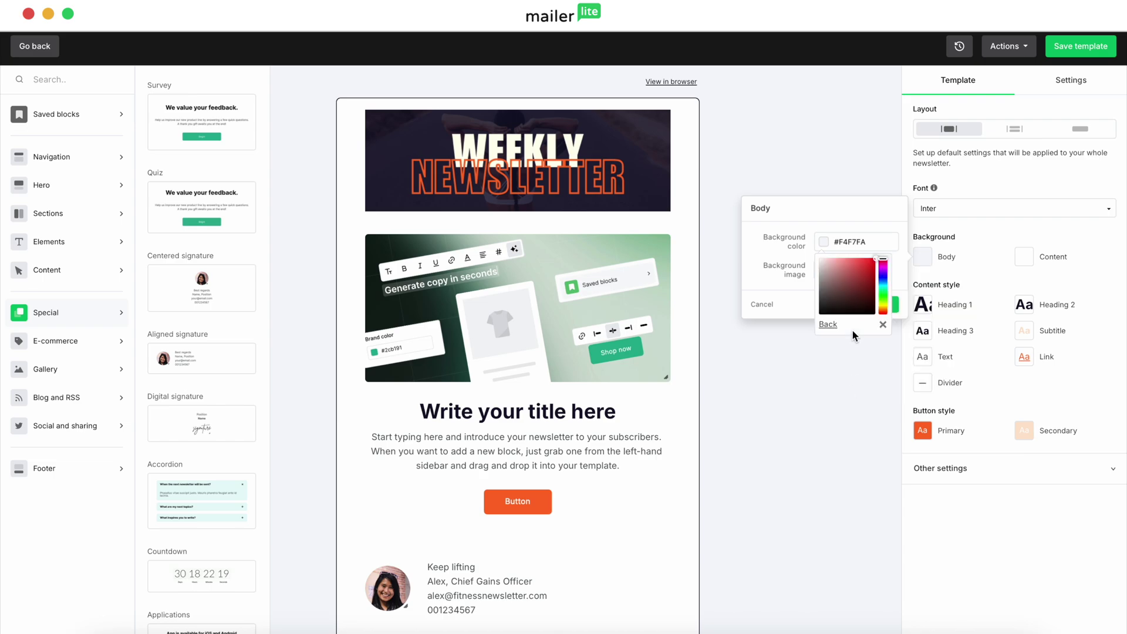
{"action": "left_click", "coordinate": [800, 285]}
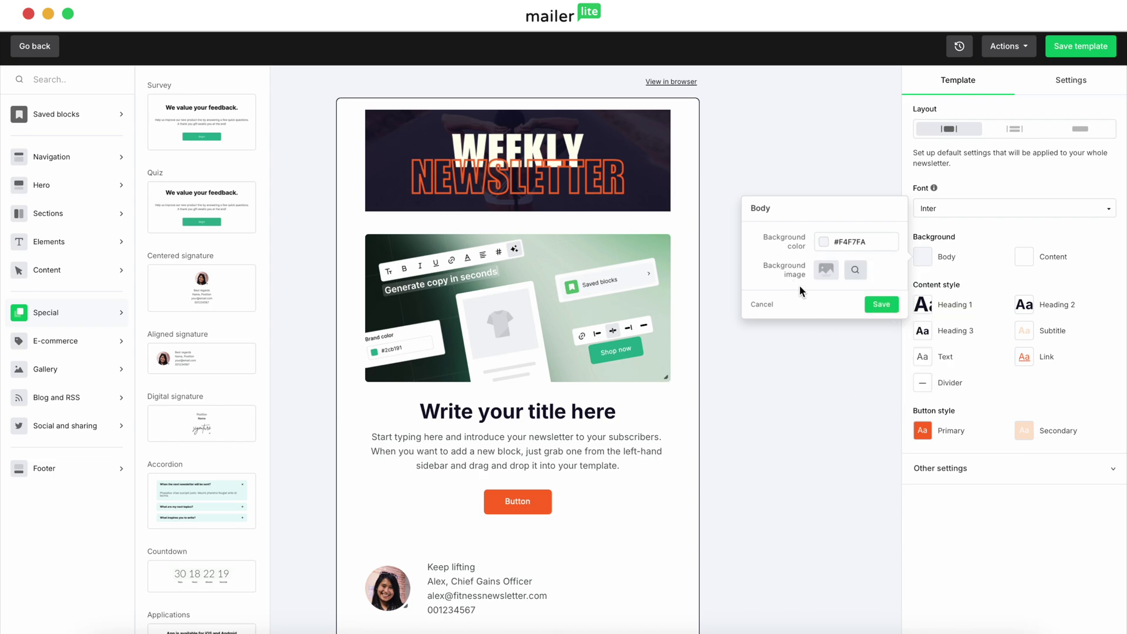
{"action": "left_click", "coordinate": [762, 303]}
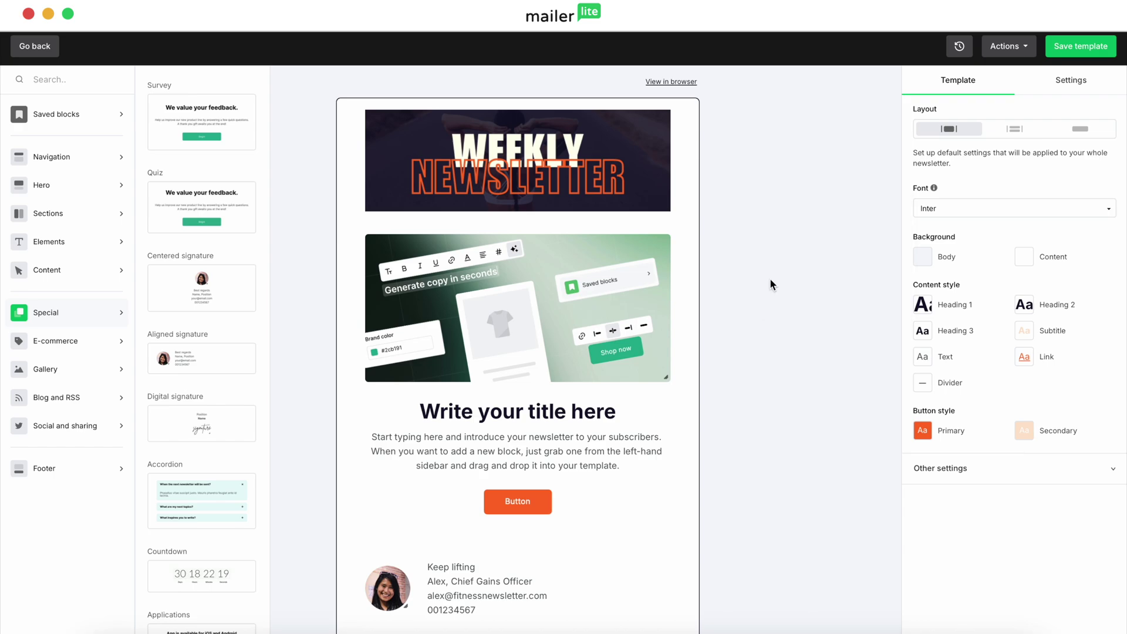
Save the Fitness campaign template and leave the editor
{"action": "scroll", "coordinate": [770, 280], "scroll_direction": "down", "scroll_amount": 5}
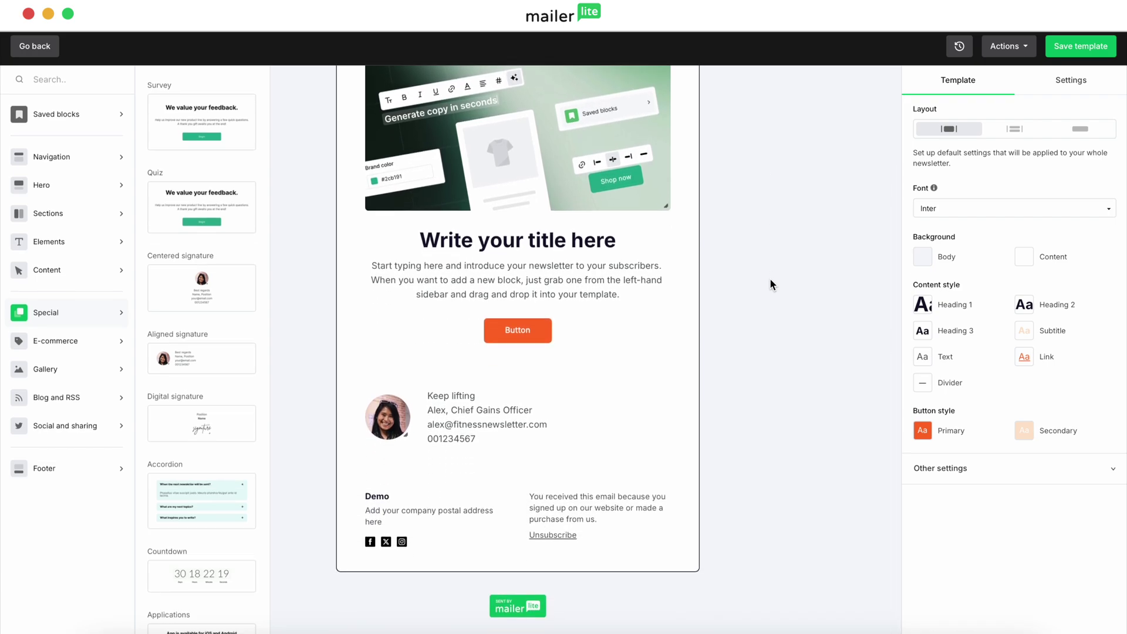
{"action": "scroll", "coordinate": [769, 278], "scroll_direction": "up", "scroll_amount": 5}
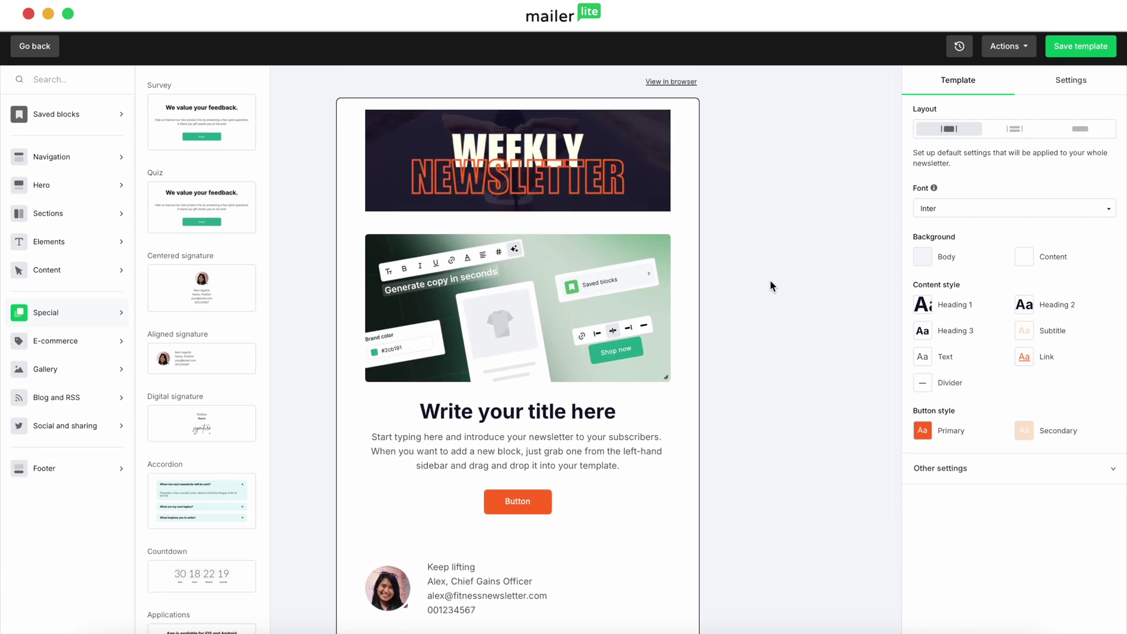
{"action": "left_click", "coordinate": [1075, 47]}
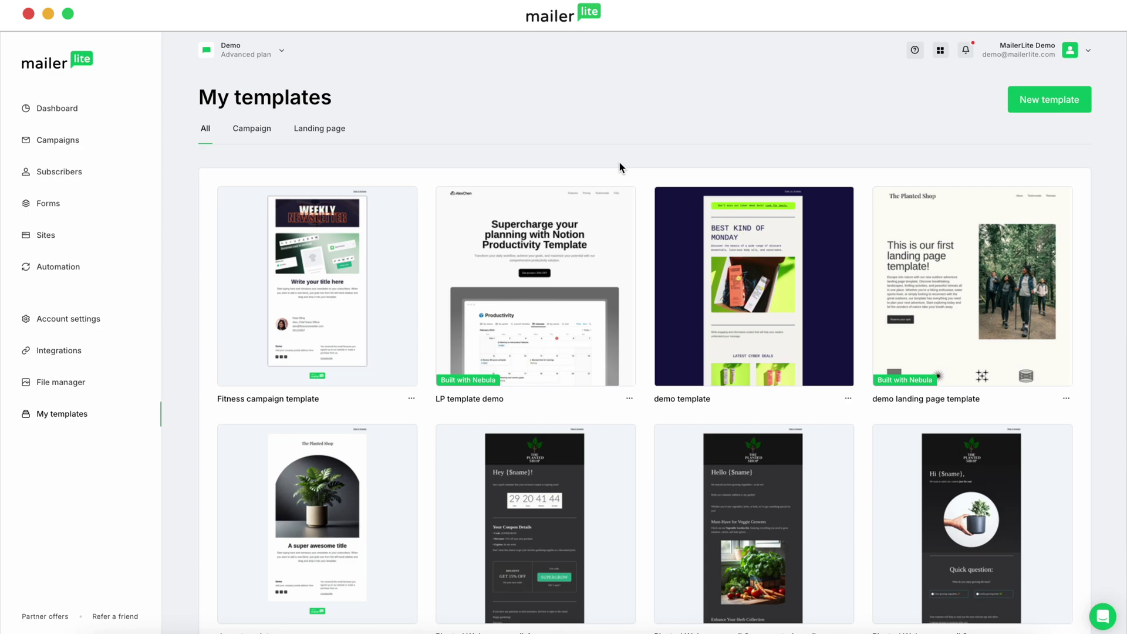
Check the Fitness campaign template thumbnail on My templates, then return to the Dashboard
{"action": "mouse_move", "coordinate": [253, 257]}
{"action": "key", "text": "super+bracketleft"}
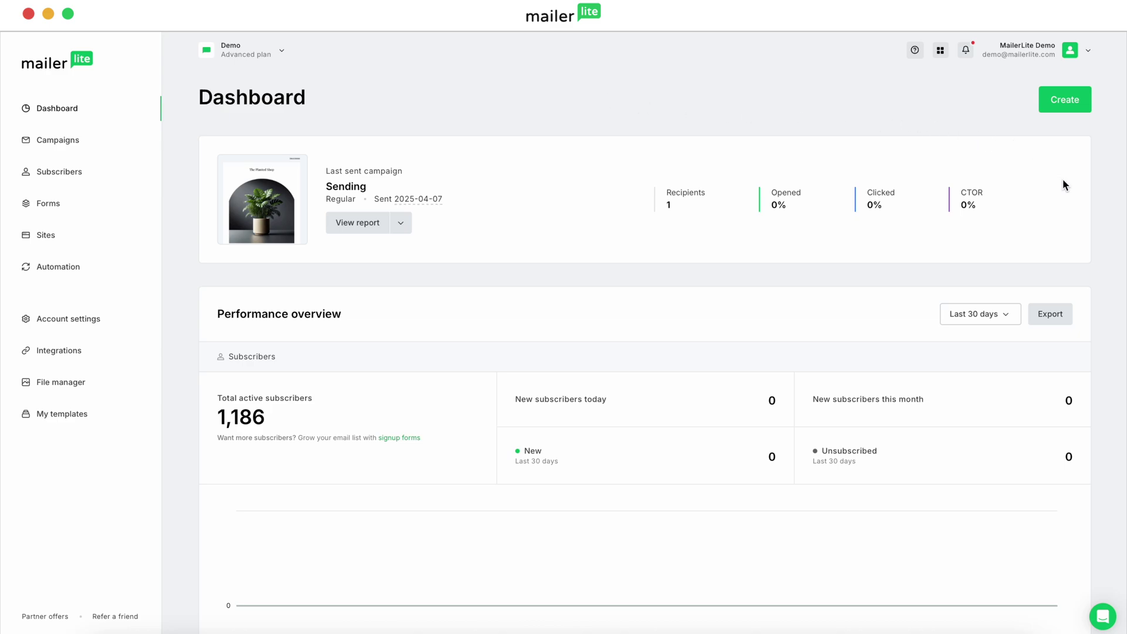
Create a new regular email campaign named 'My template'
{"action": "left_click", "coordinate": [1064, 100]}
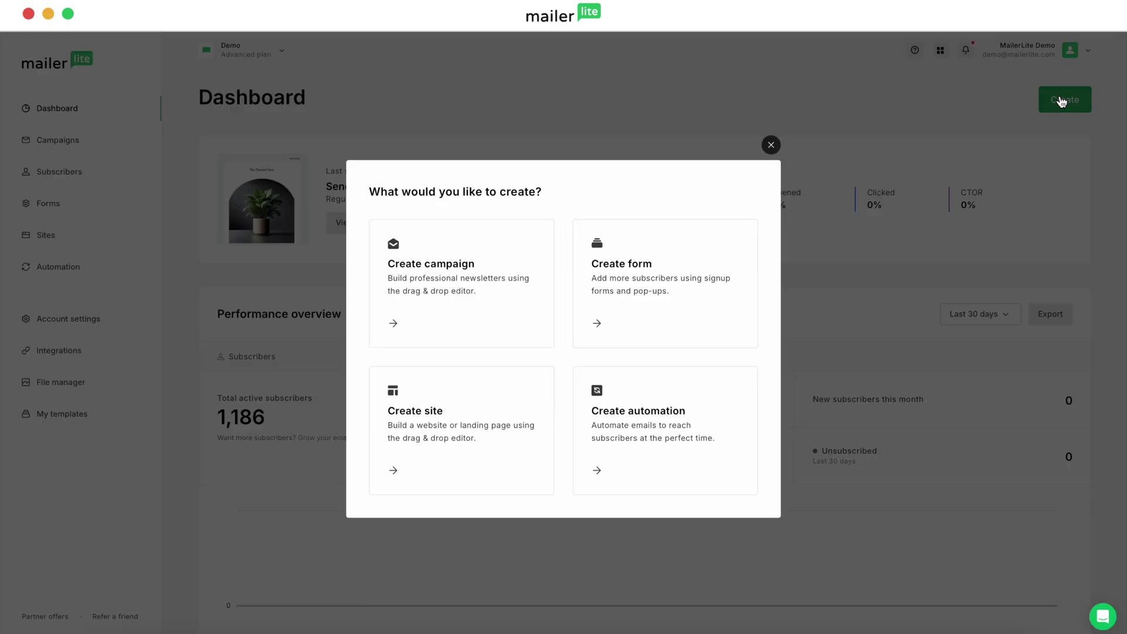
{"action": "left_click", "coordinate": [440, 268]}
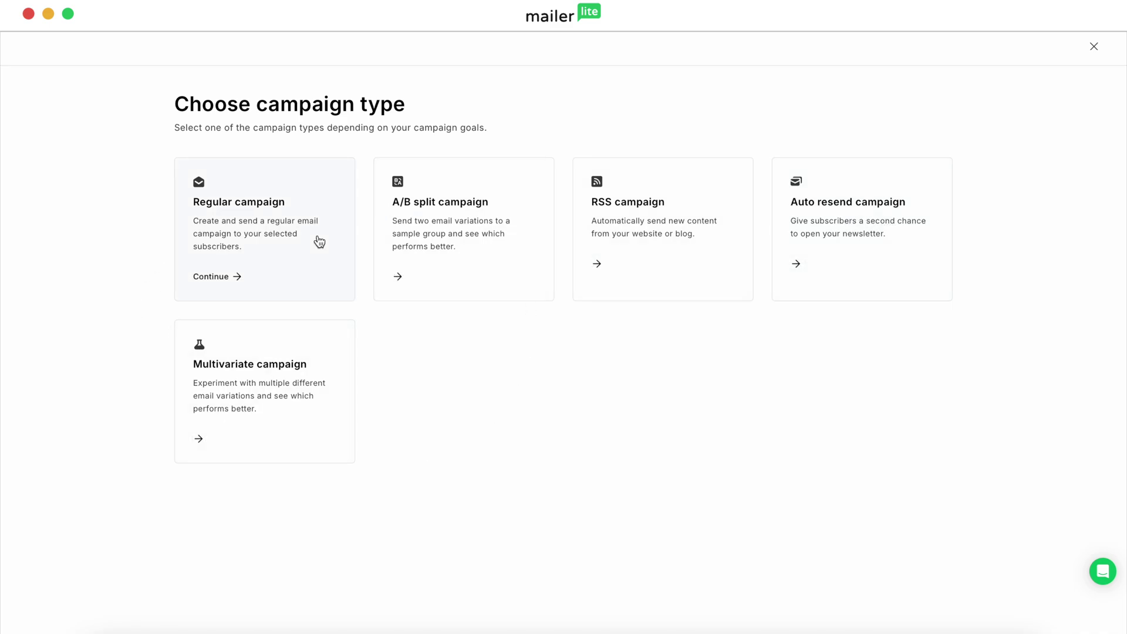
{"action": "left_click", "coordinate": [254, 195]}
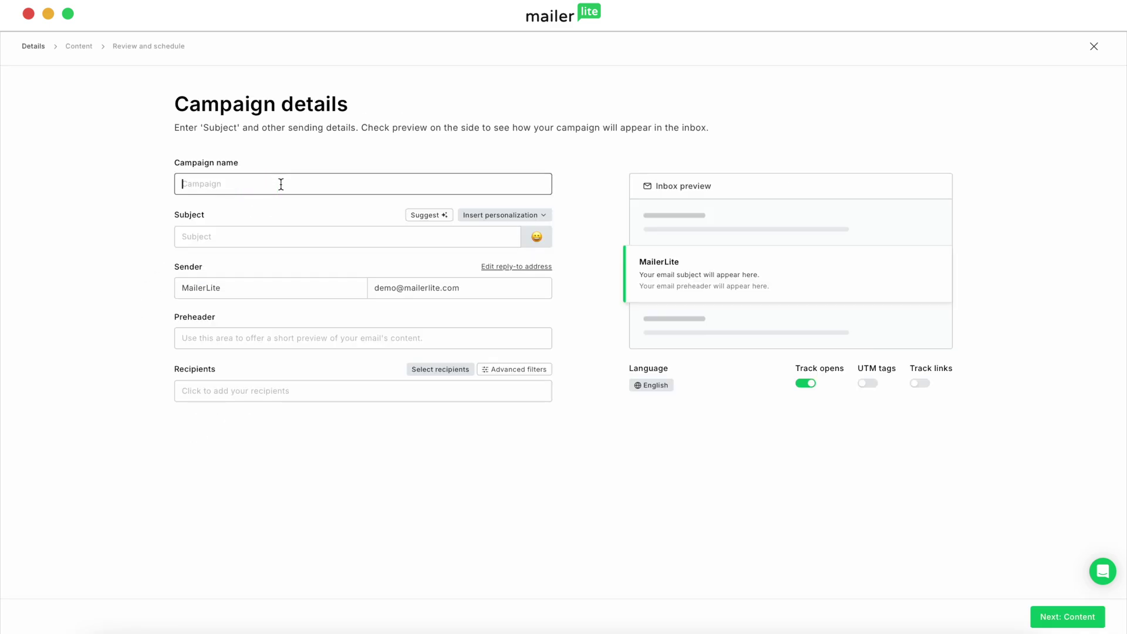
{"action": "type", "text": "My template"}
Enter the subject 'This is how you use the templa' and the preheader 'Templates!'
{"action": "left_click", "coordinate": [233, 240]}
{"action": "type", "text": "This is how you use the templa"}
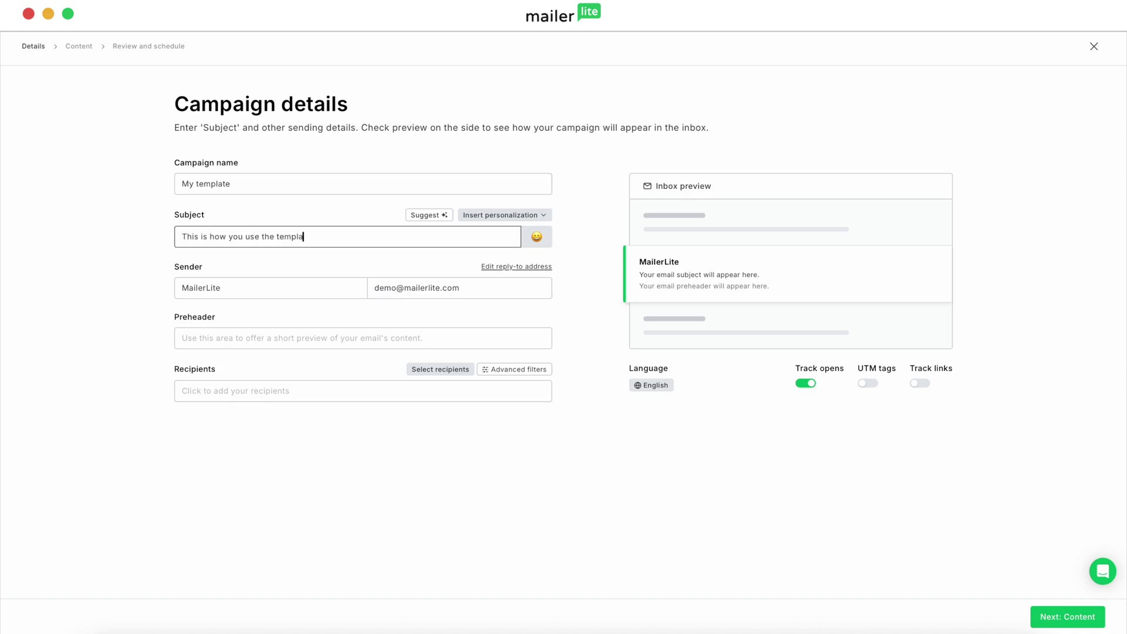
{"action": "left_click", "coordinate": [226, 336]}
{"action": "type", "text": "Templates!"}
Send the campaign to all active subscribers, then continue to the content step
{"action": "left_click", "coordinate": [415, 370]}
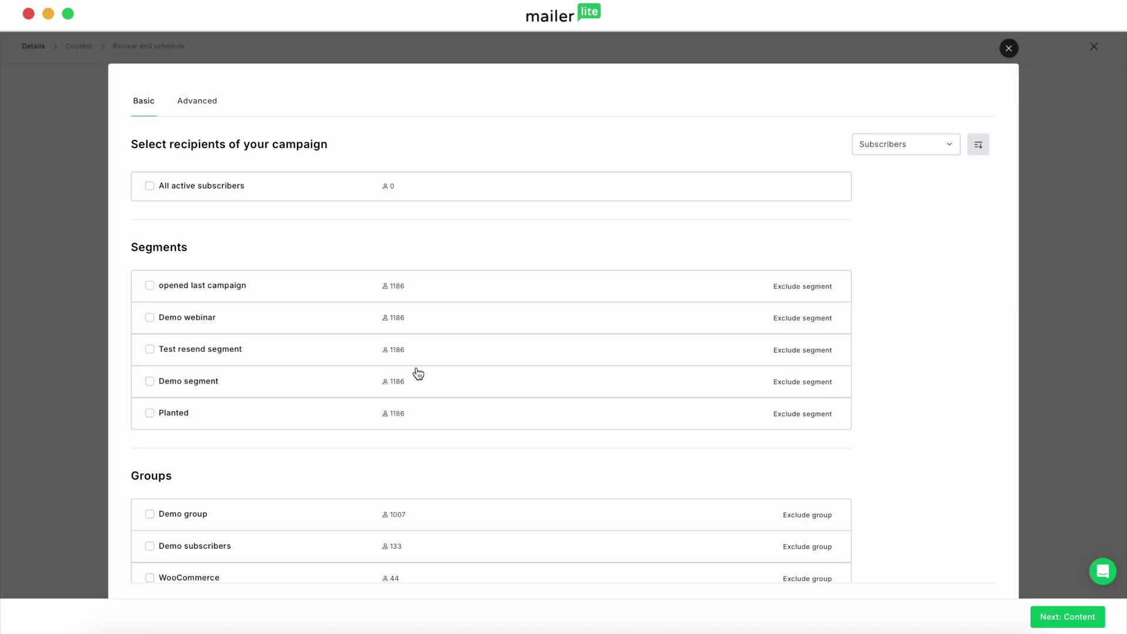
{"action": "left_click", "coordinate": [185, 197]}
{"action": "scroll", "coordinate": [356, 253], "scroll_direction": "down", "scroll_amount": 5}
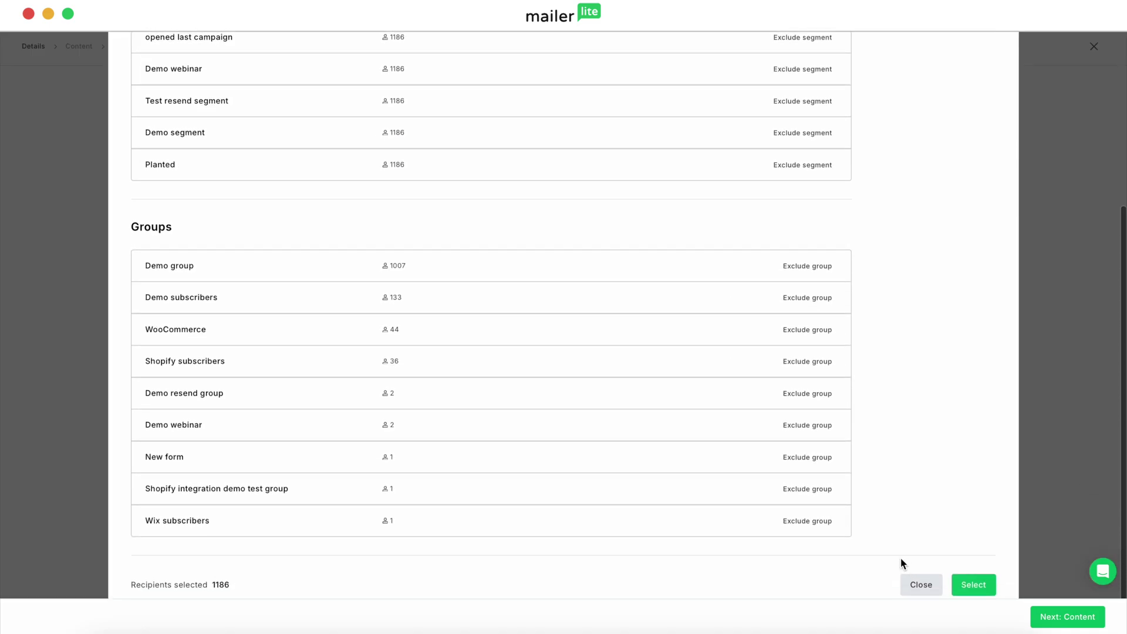
{"action": "left_click", "coordinate": [975, 584]}
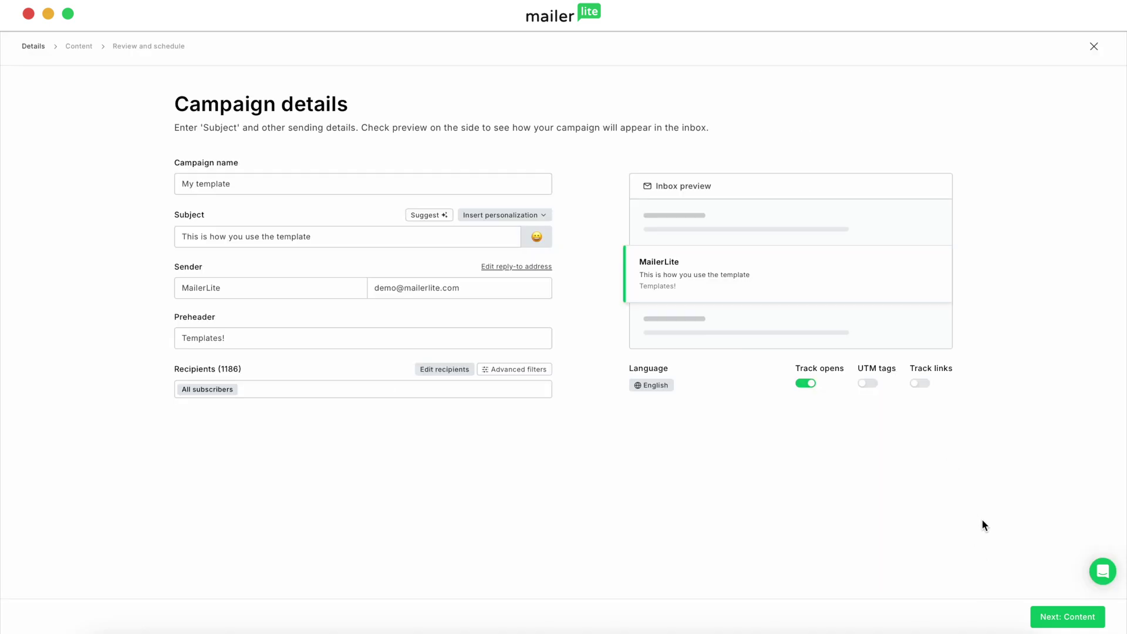
{"action": "left_click", "coordinate": [1062, 616]}
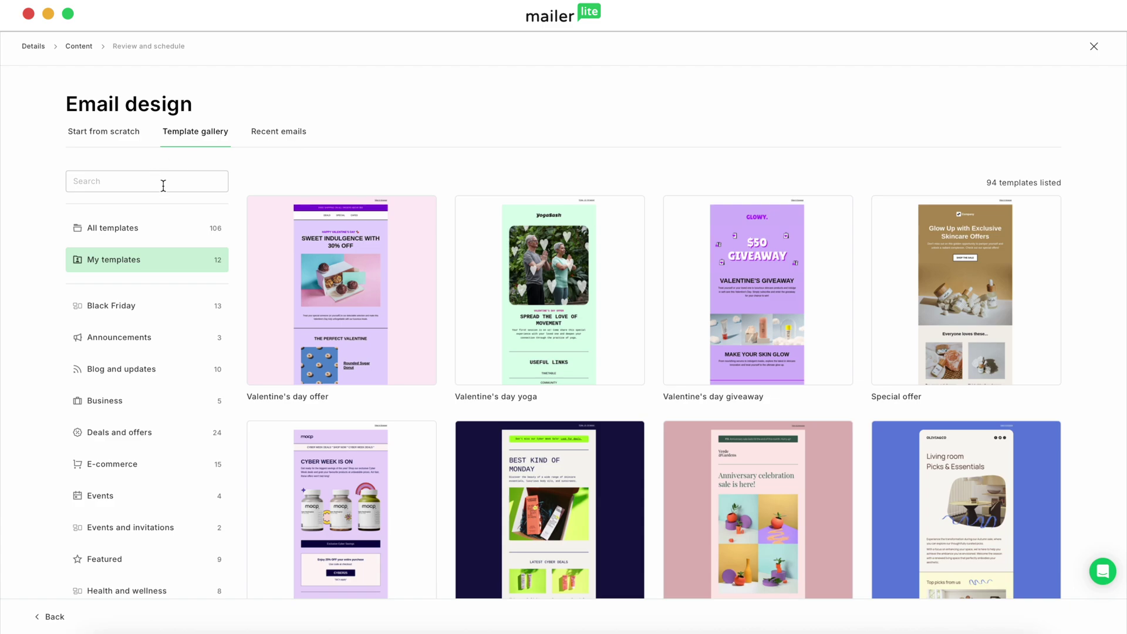
Choose the saved Fitness campaign template from My templates
{"action": "left_click", "coordinate": [138, 264]}
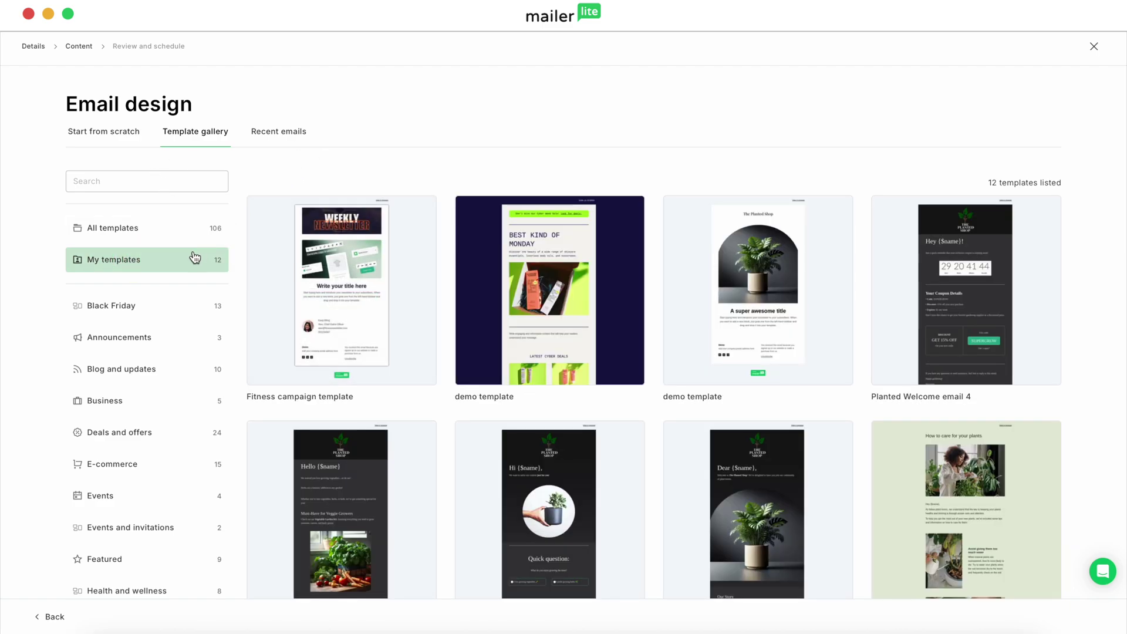
{"action": "mouse_move", "coordinate": [404, 254]}
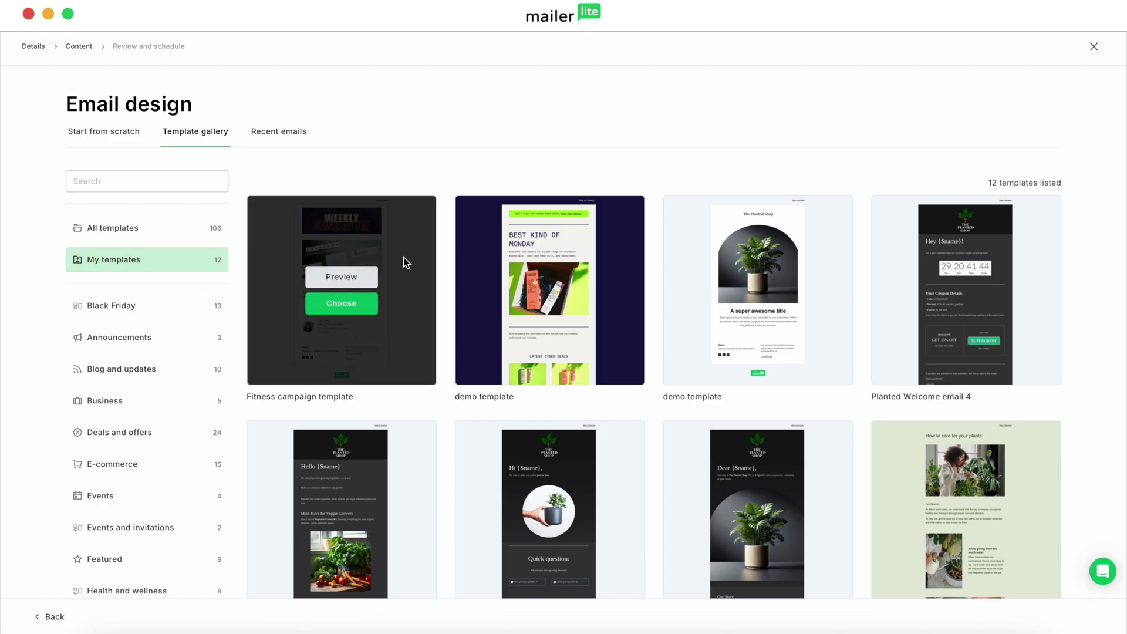
{"action": "left_click", "coordinate": [353, 312]}
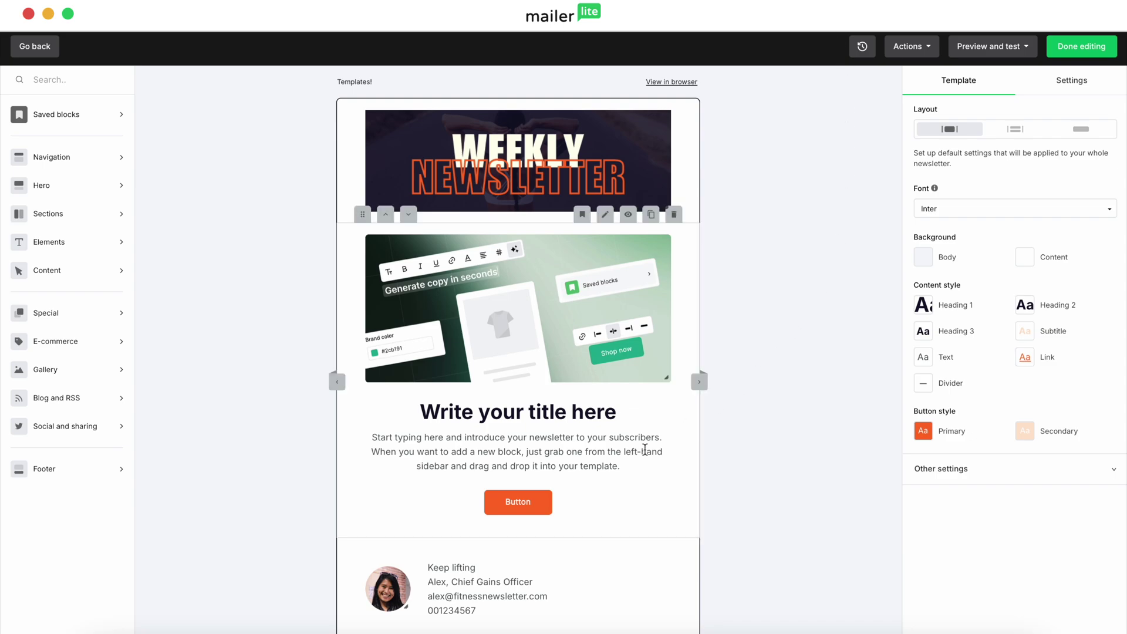
Retitle the email 'Workout of the week' and turn the intro paragraph into a numbered list
{"action": "left_click_drag", "start_coordinate": [626, 412], "coordinate": [427, 411]}
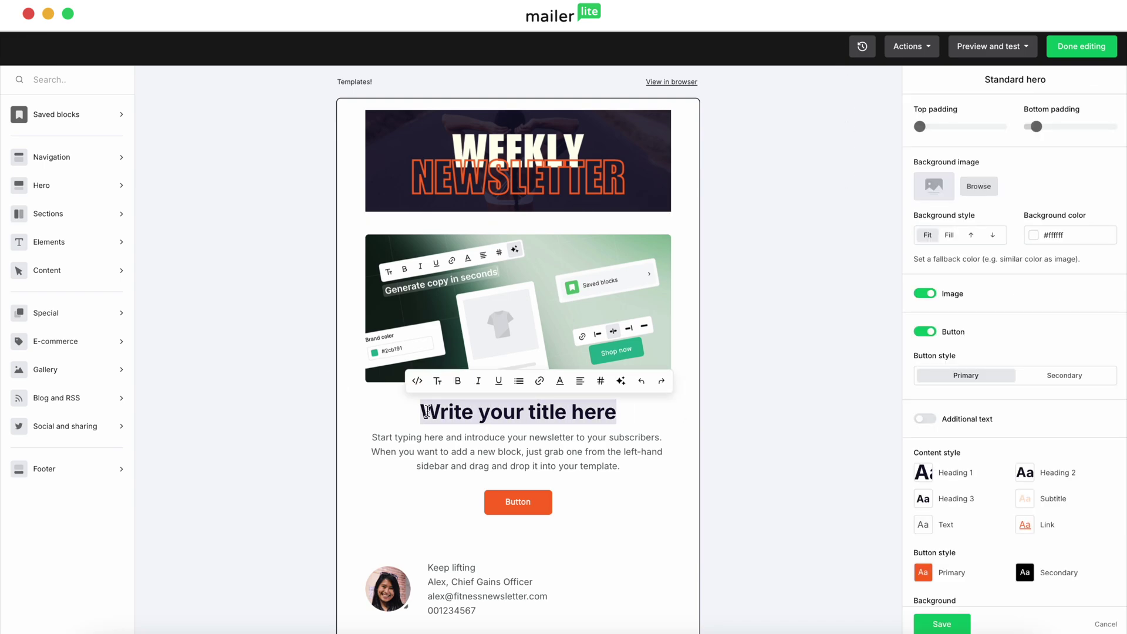
{"action": "type", "text": "Workout of th"}
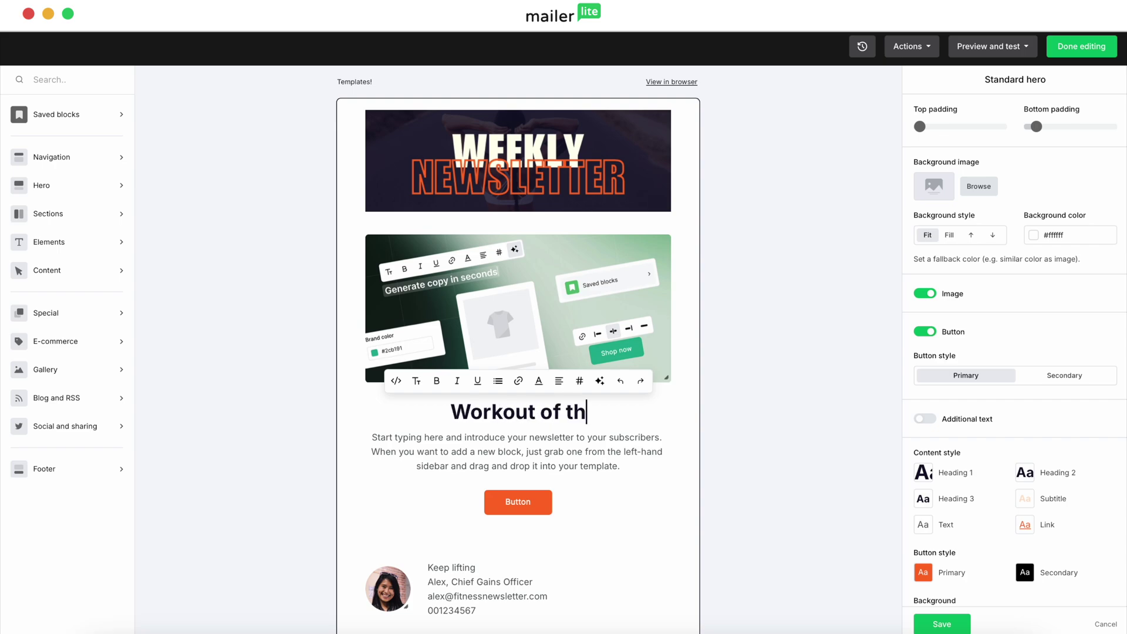
{"action": "type", "text": "e week"}
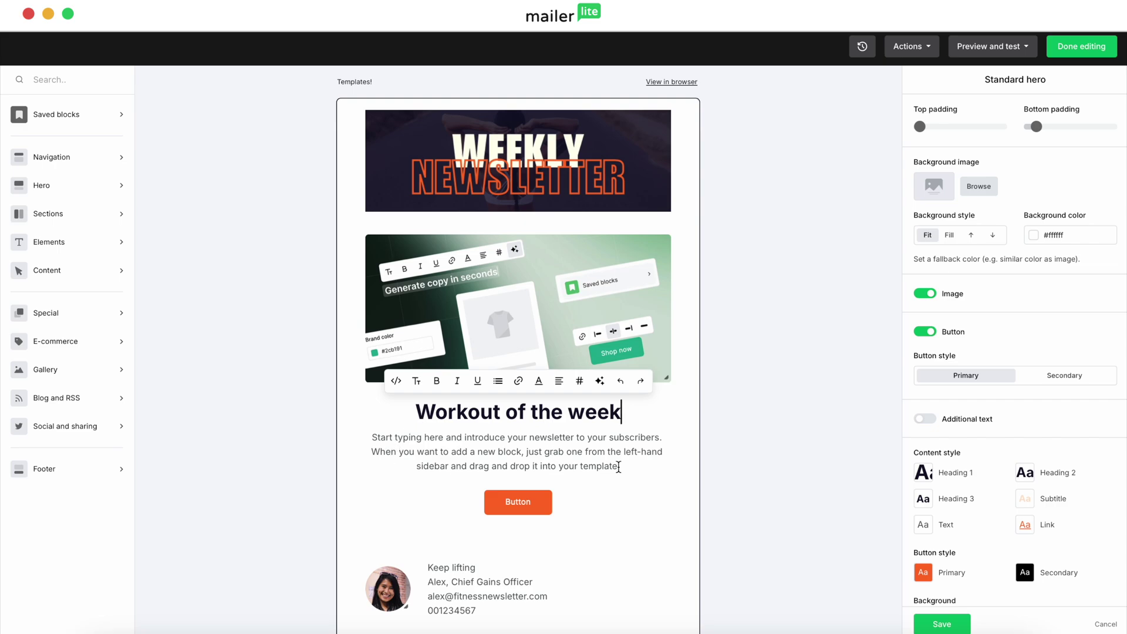
{"action": "left_click_drag", "start_coordinate": [621, 465], "coordinate": [374, 439]}
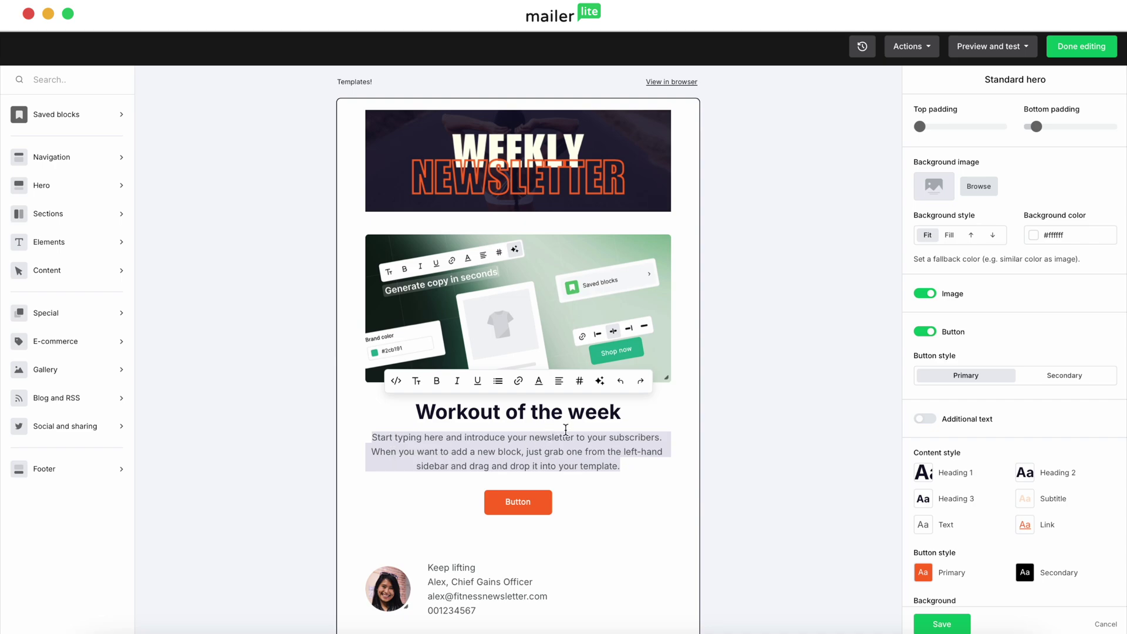
{"action": "left_click", "coordinate": [498, 381]}
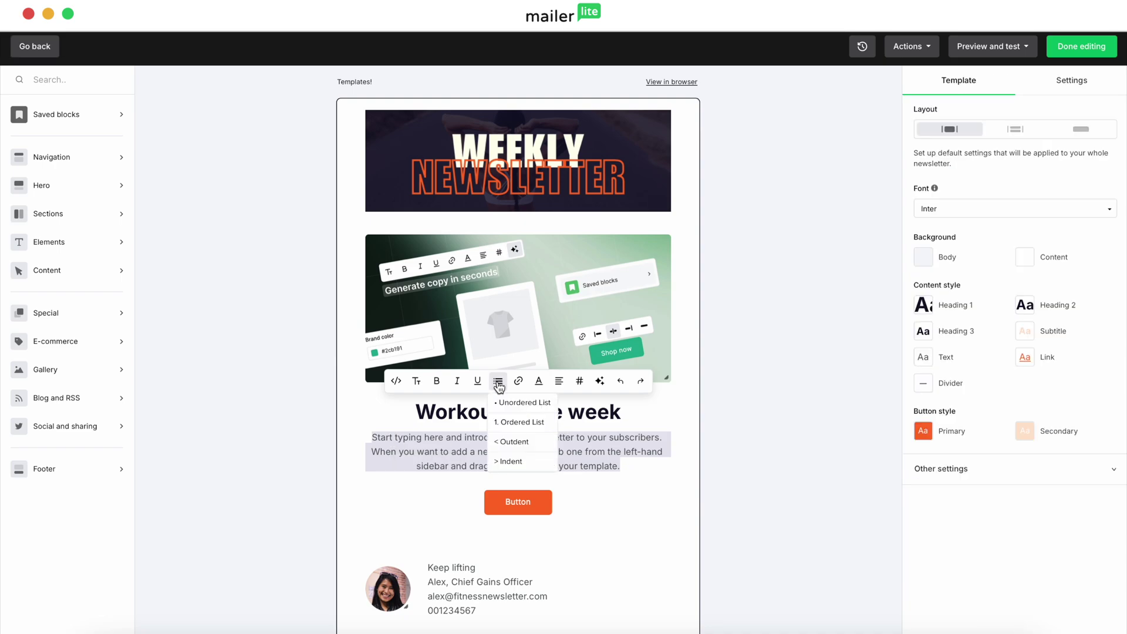
{"action": "left_click", "coordinate": [516, 422]}
List 100 pushups, 100 squads, 5km run, with the lead-in 'Do this workout this week for maximum gains!'
{"action": "type", "text": "100 pushups"}
{"action": "key", "text": "Return"}
{"action": "type", "text": "100 squads"}
{"action": "key", "text": "Return"}
{"action": "type", "text": "5km run"}
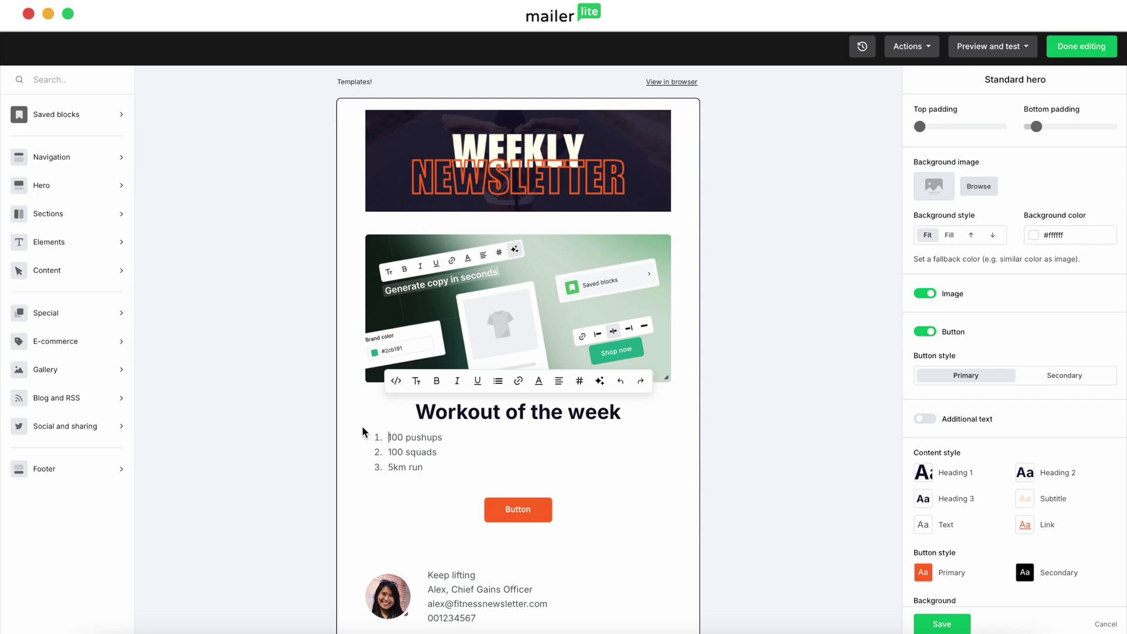
{"action": "left_click", "coordinate": [377, 433]}
{"action": "type", "text": "Do this workout this week for maximum gains!"}
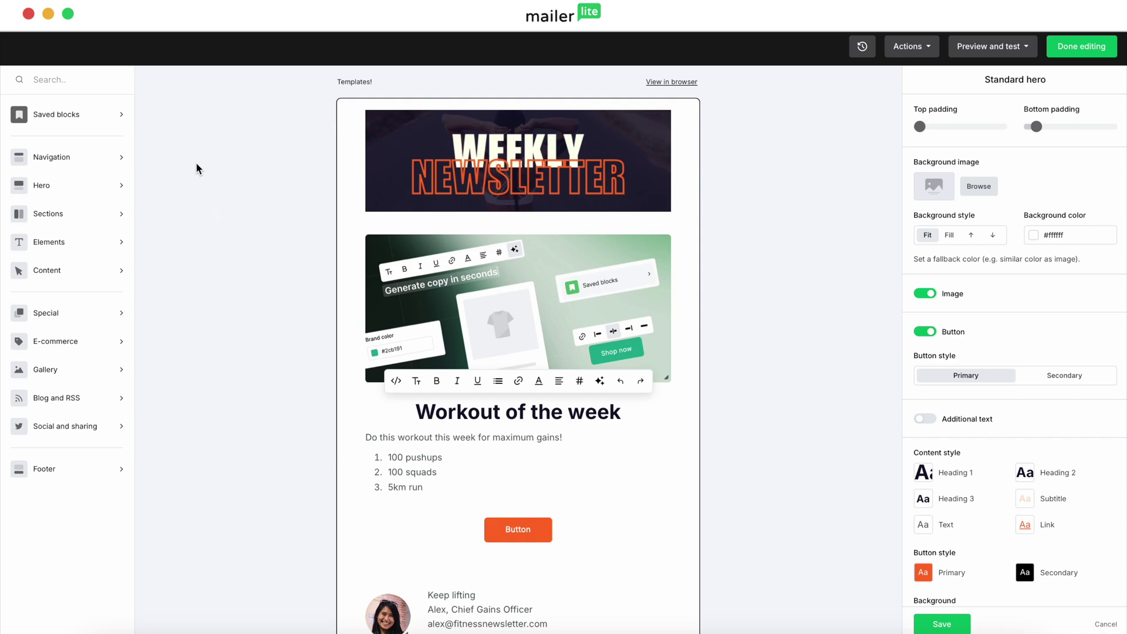
Drag a Video block below the workout button and open its settings
{"action": "left_click", "coordinate": [52, 83]}
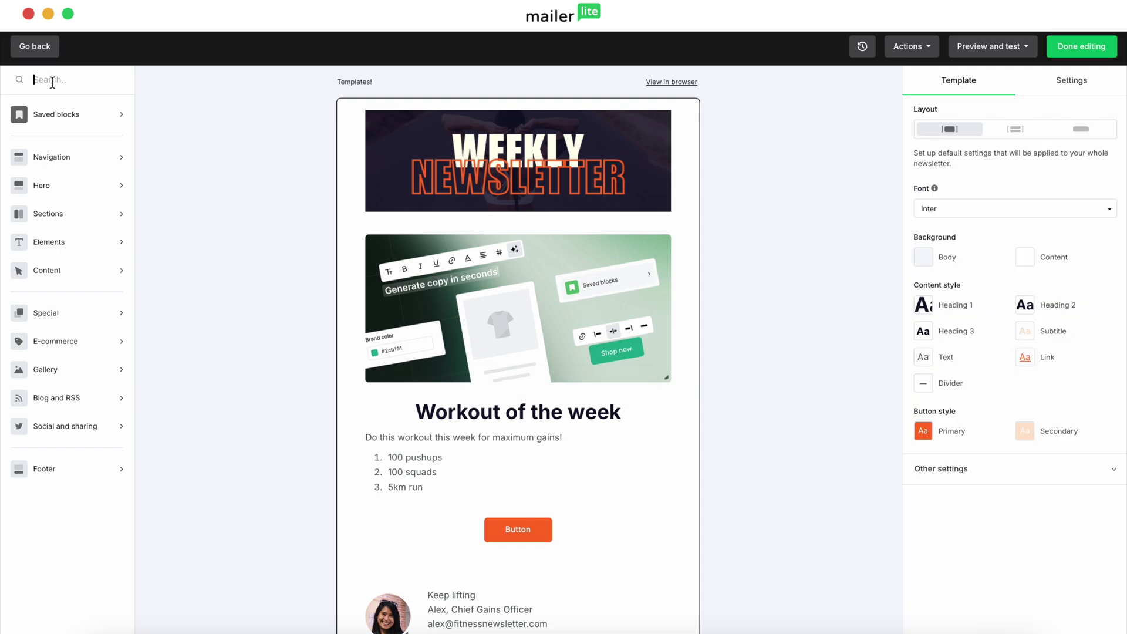
{"action": "type", "text": "video"}
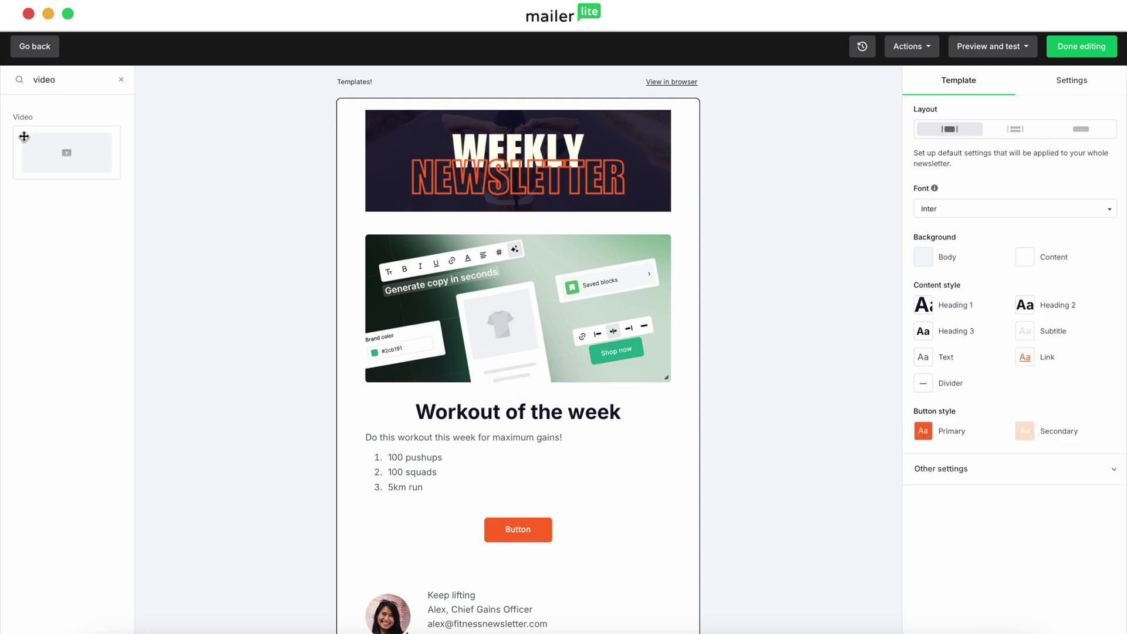
{"action": "left_click_drag", "start_coordinate": [66, 152], "coordinate": [508, 586]}
{"action": "scroll", "coordinate": [276, 505], "scroll_direction": "down", "scroll_amount": 4}
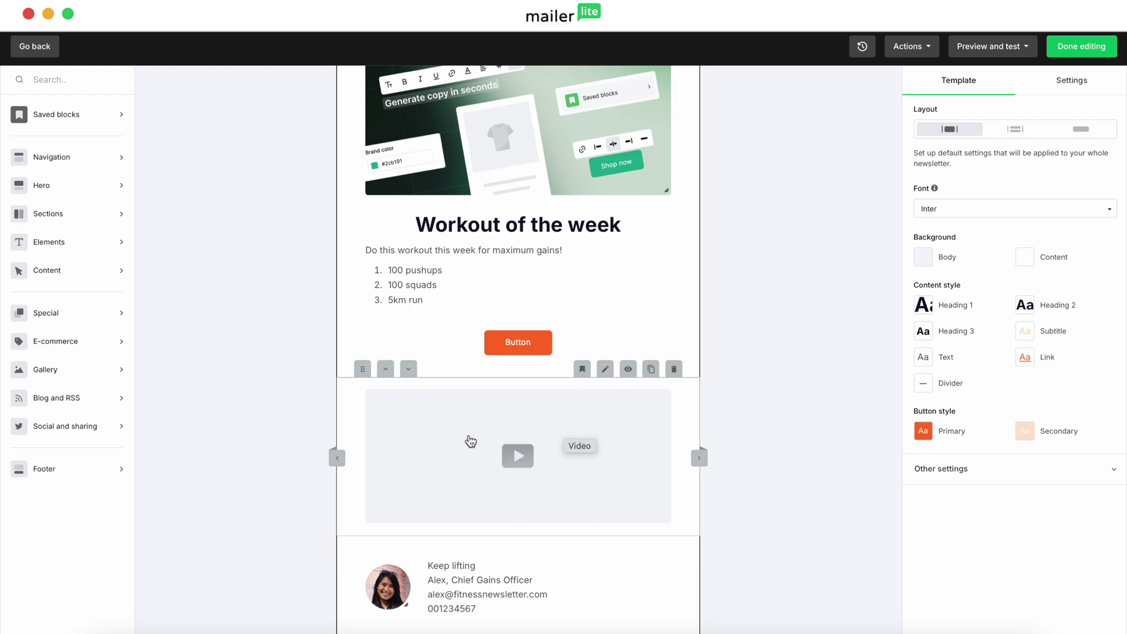
{"action": "left_click", "coordinate": [515, 452]}
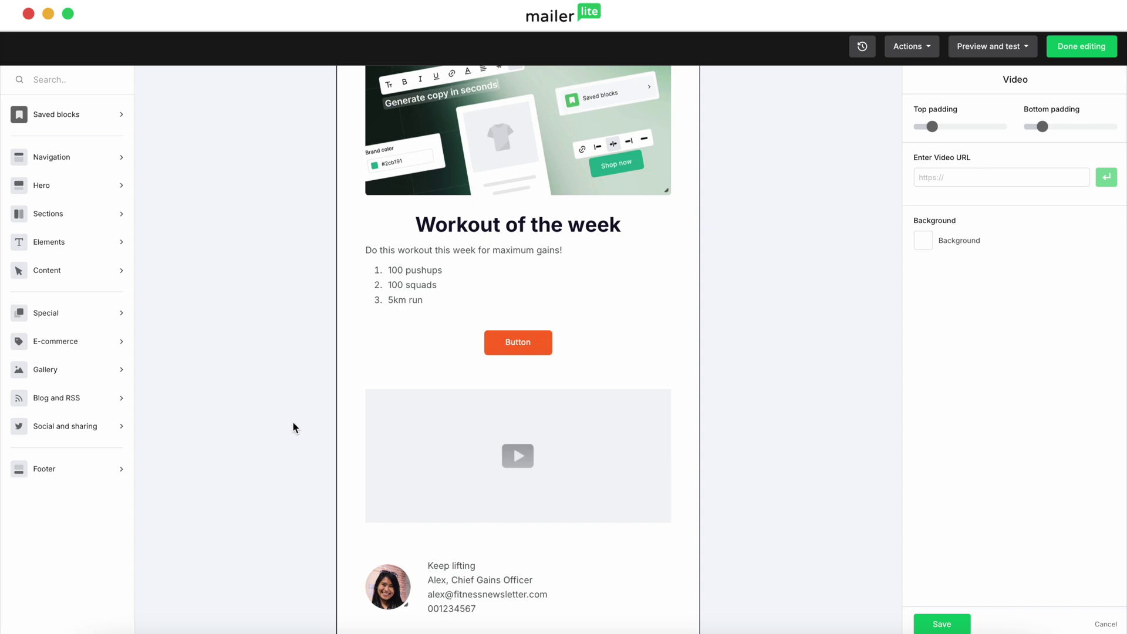
{"action": "scroll", "coordinate": [611, 258], "scroll_direction": "up", "scroll_amount": 2}
{"action": "scroll", "coordinate": [611, 258], "scroll_direction": "up", "scroll_amount": 2}
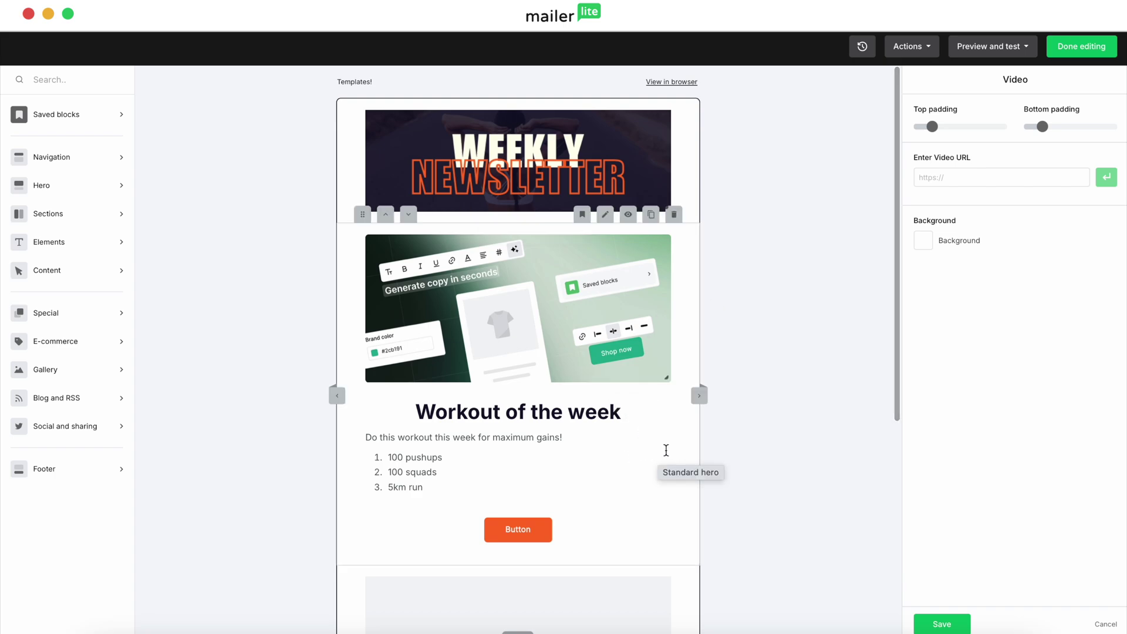
{"action": "mouse_move", "coordinate": [583, 213]}
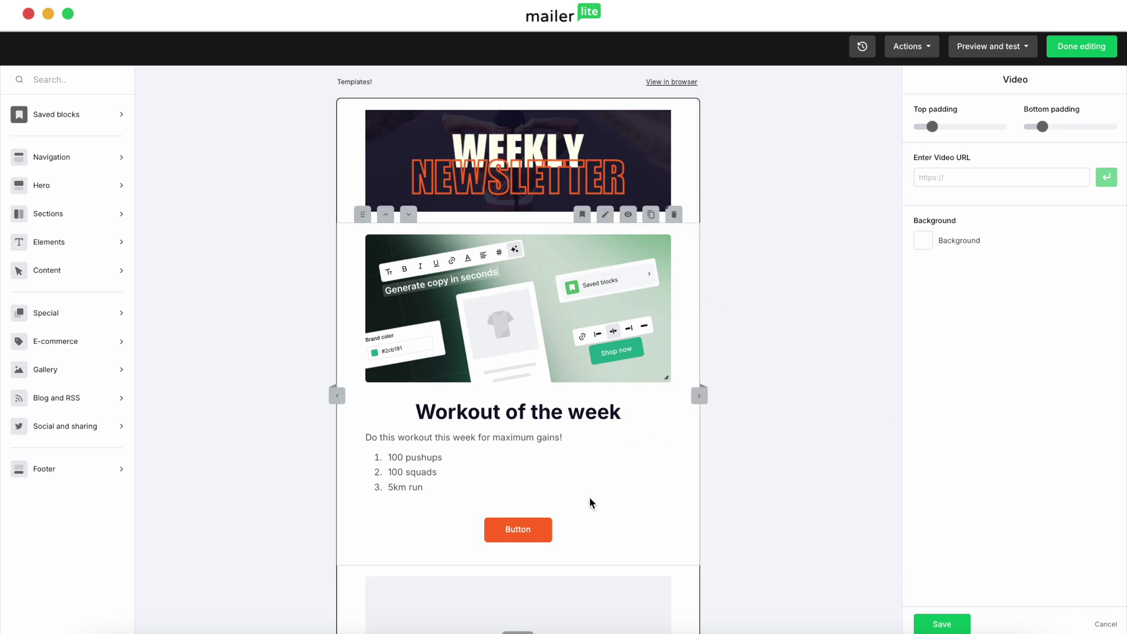
{"action": "scroll", "coordinate": [589, 505], "scroll_direction": "down", "scroll_amount": 5}
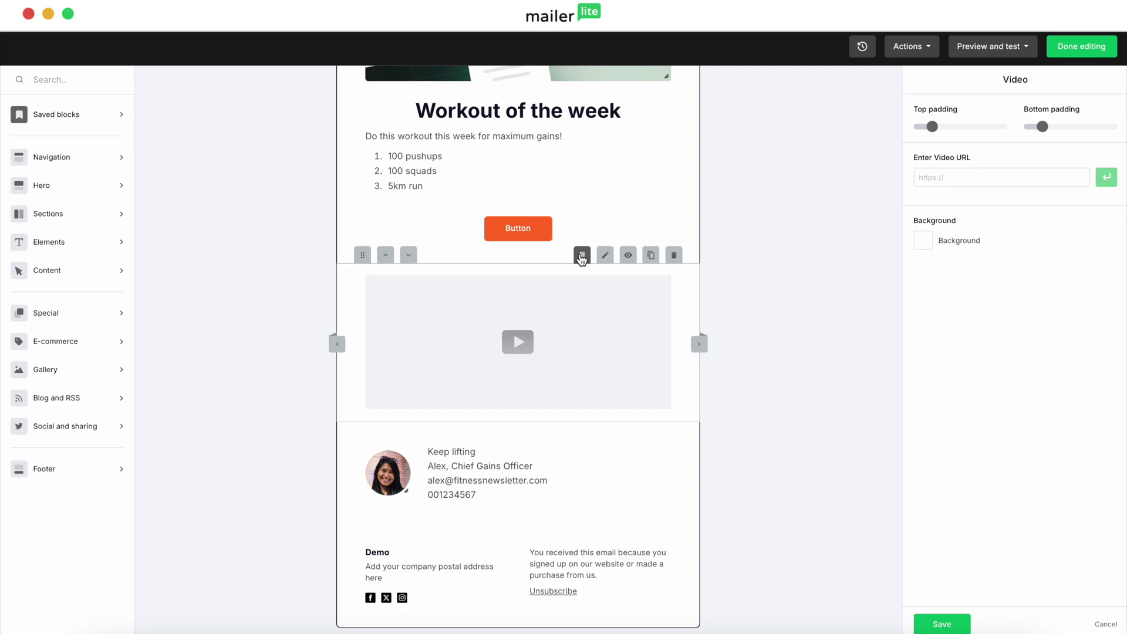
{"action": "left_click", "coordinate": [582, 256]}
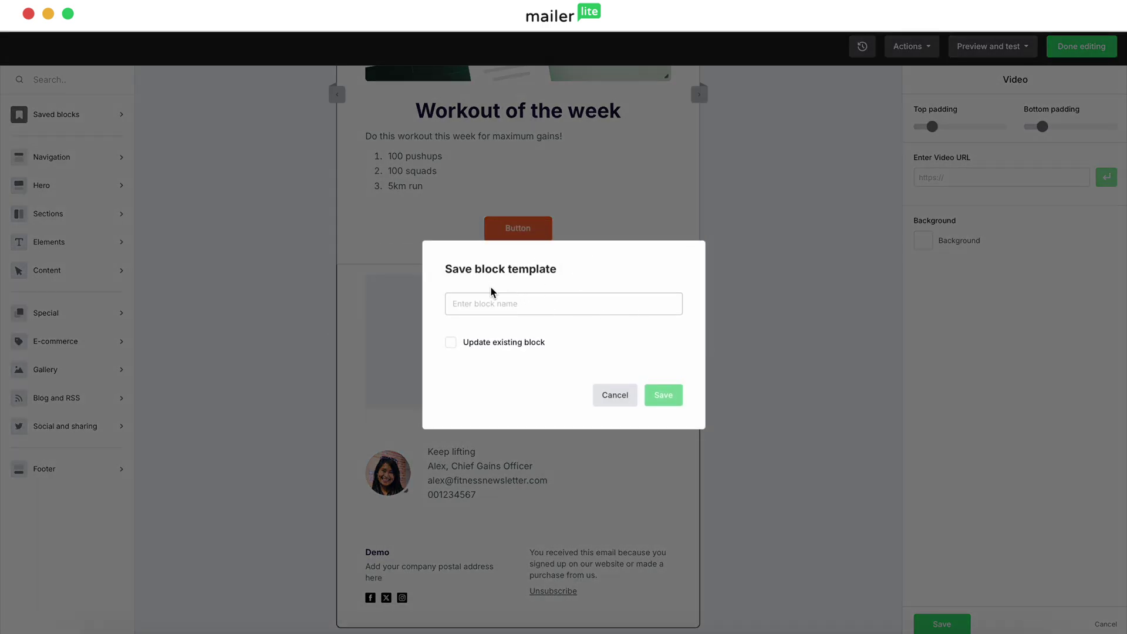
{"action": "left_click", "coordinate": [615, 397]}
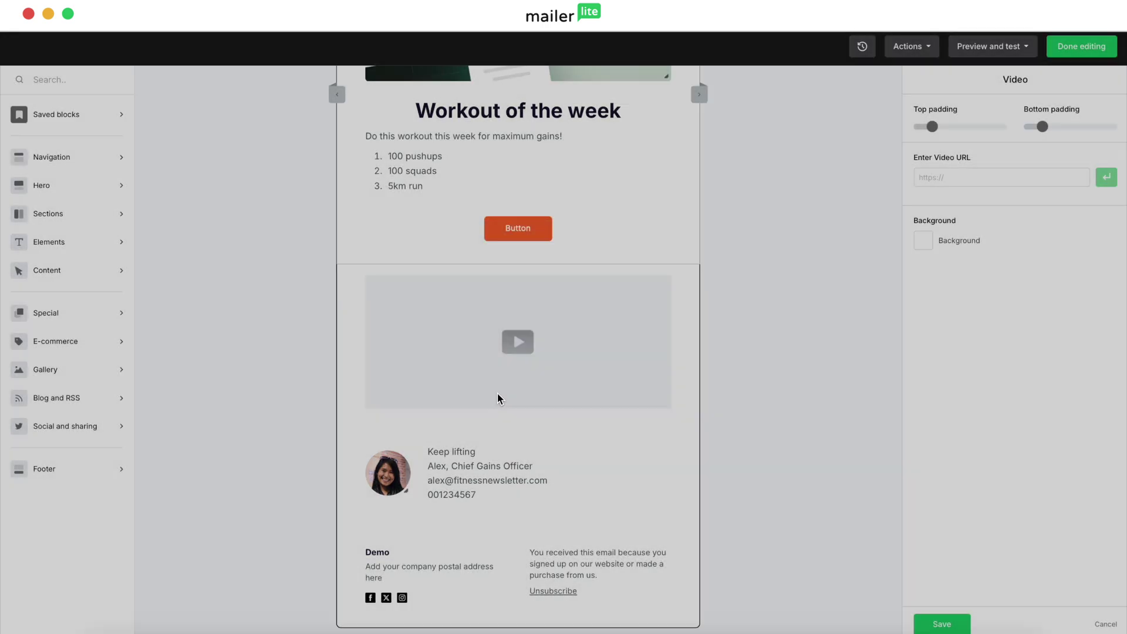
{"action": "left_click", "coordinate": [124, 120]}
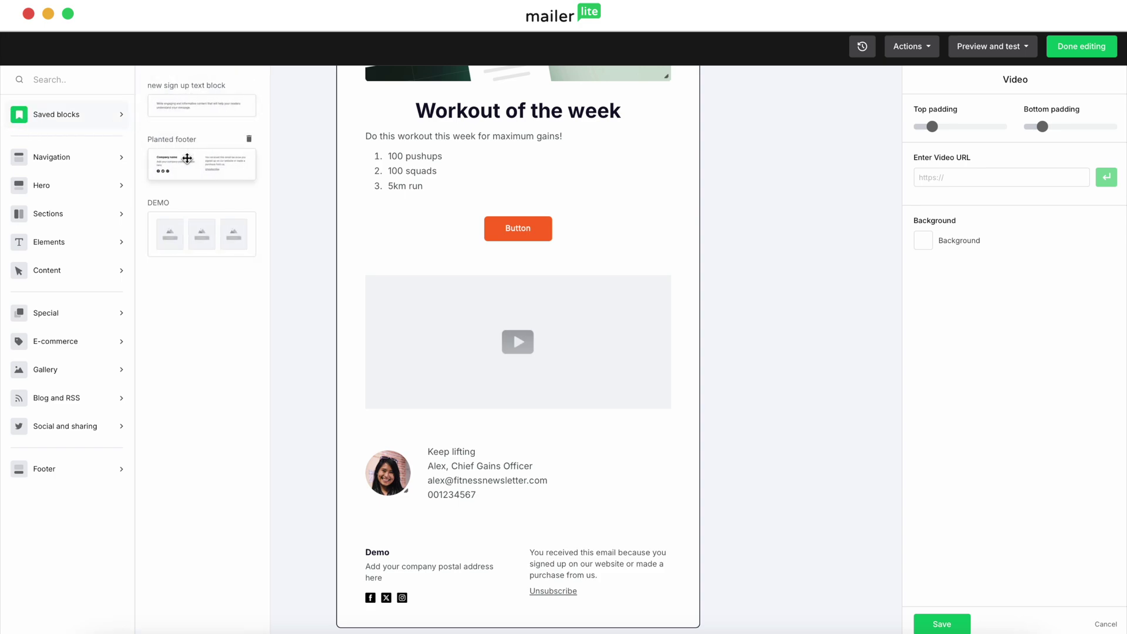
{"action": "left_click", "coordinate": [296, 287]}
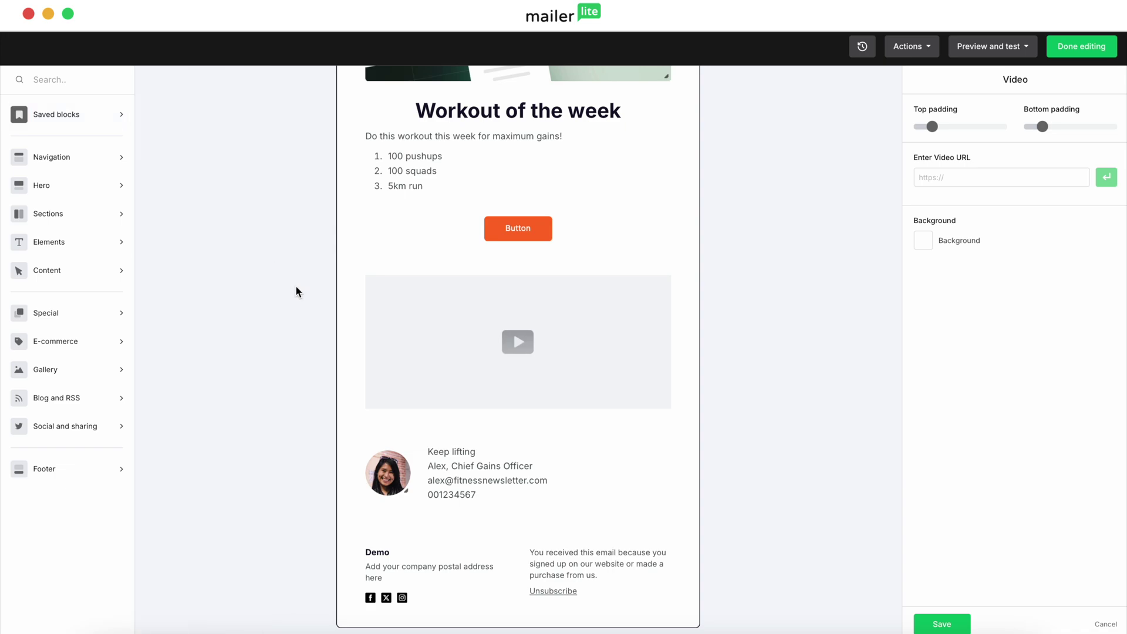
Close the editor with the banner, workout list, video block and signature in place
{"action": "scroll", "coordinate": [296, 291], "scroll_direction": "up", "scroll_amount": 5}
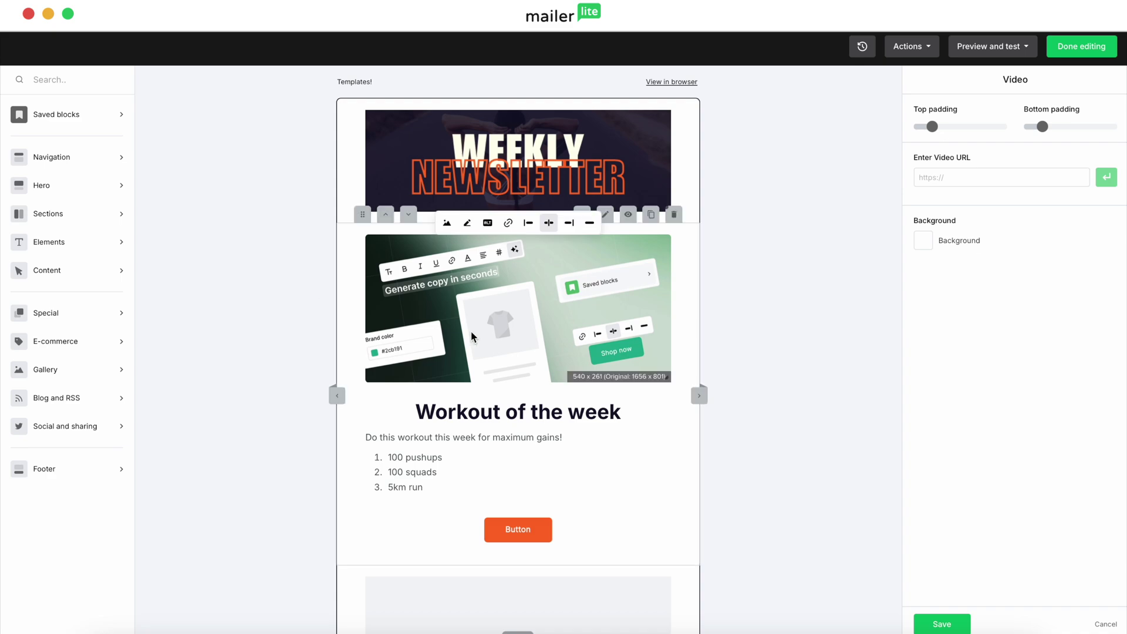
{"action": "left_click", "coordinate": [1099, 49]}
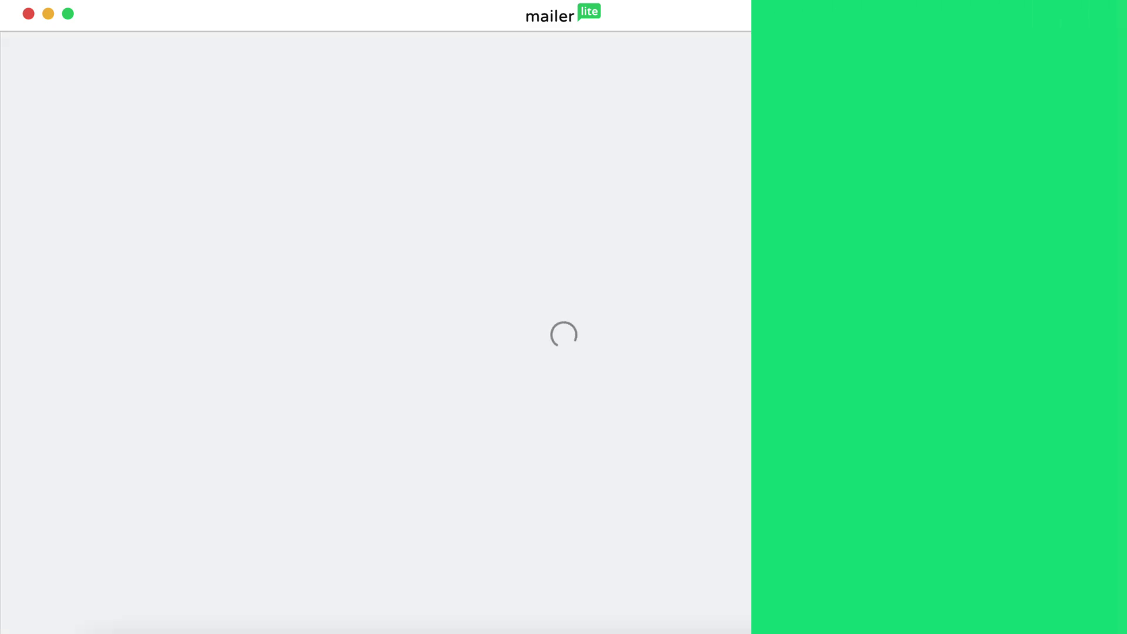